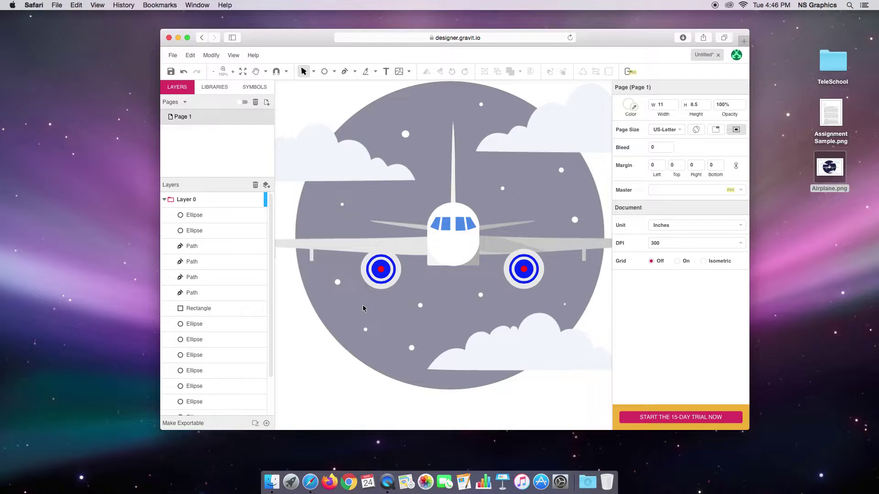
Step: Trace the airplane's left wing with the Pen tool as a closed path about 4.35 by 0.38 inches
{"action": "left_click_drag", "start_coordinate": [749, 429], "coordinate": [806, 440]}
{"action": "key", "text": "space"}
{"action": "left_click_drag", "start_coordinate": [427, 335], "coordinate": [507, 342]}
{"action": "key", "text": "space"}
{"action": "key", "text": "space"}
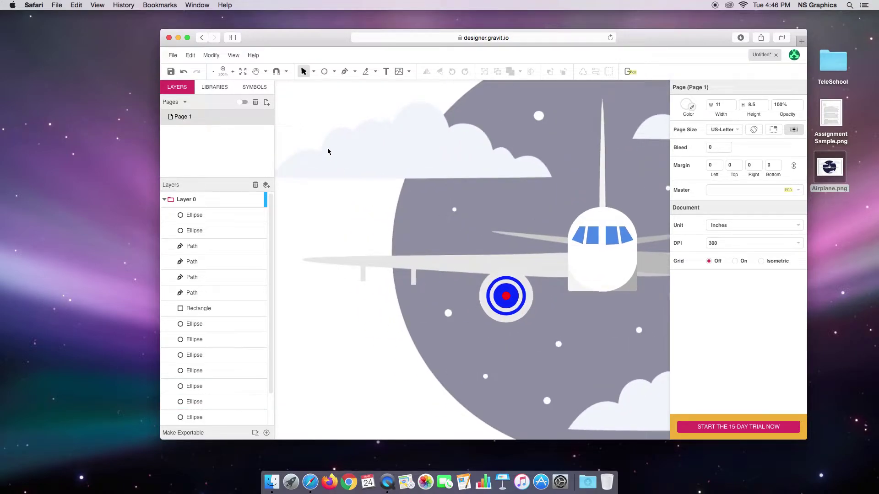
{"action": "left_click", "coordinate": [355, 72]}
{"action": "left_click", "coordinate": [363, 86]}
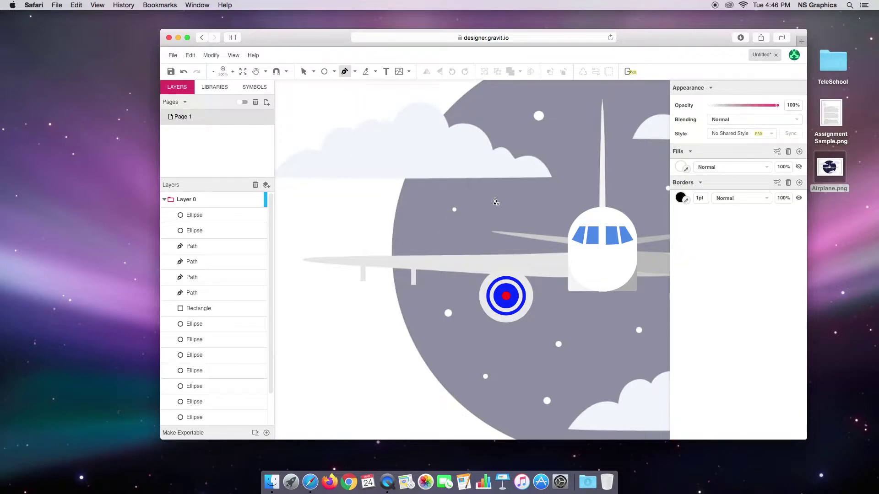
{"action": "left_click", "coordinate": [575, 252]}
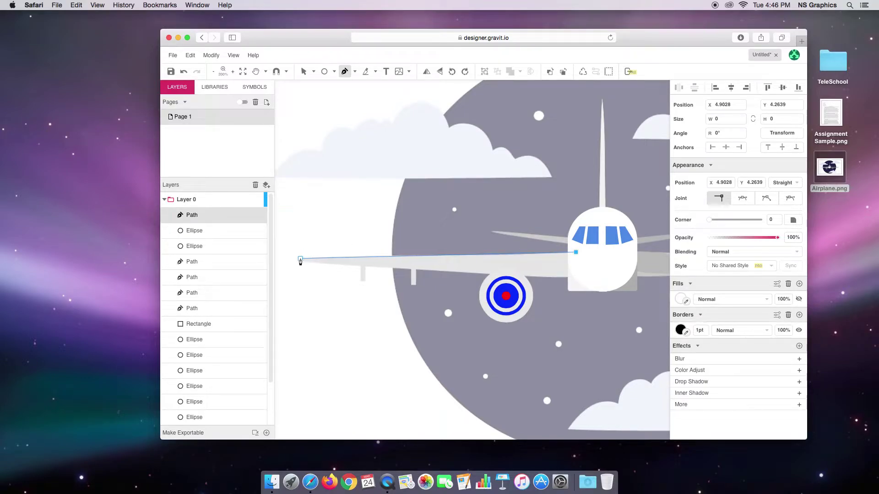
{"action": "left_click", "coordinate": [300, 259]}
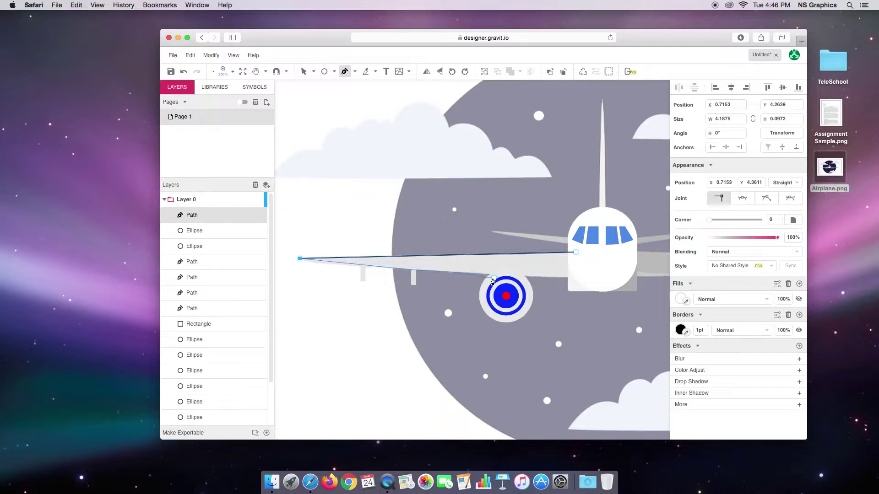
{"action": "left_click_drag", "start_coordinate": [547, 277], "coordinate": [603, 280]}
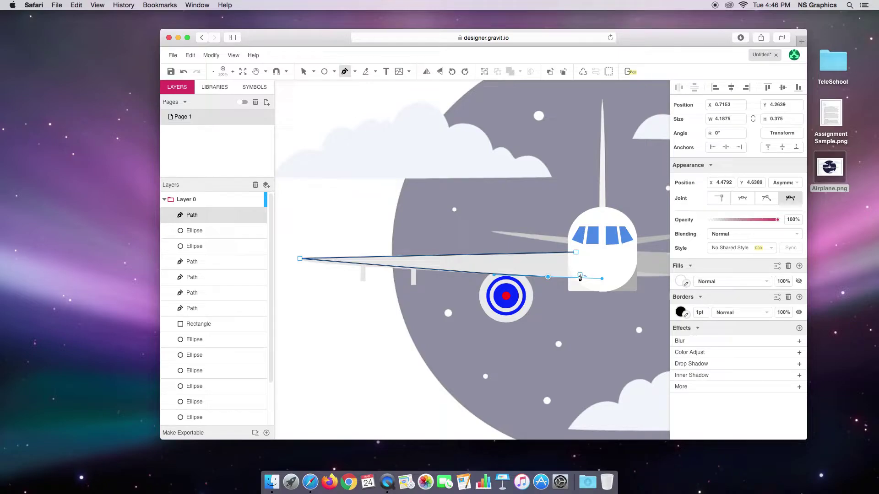
{"action": "left_click", "coordinate": [580, 276]}
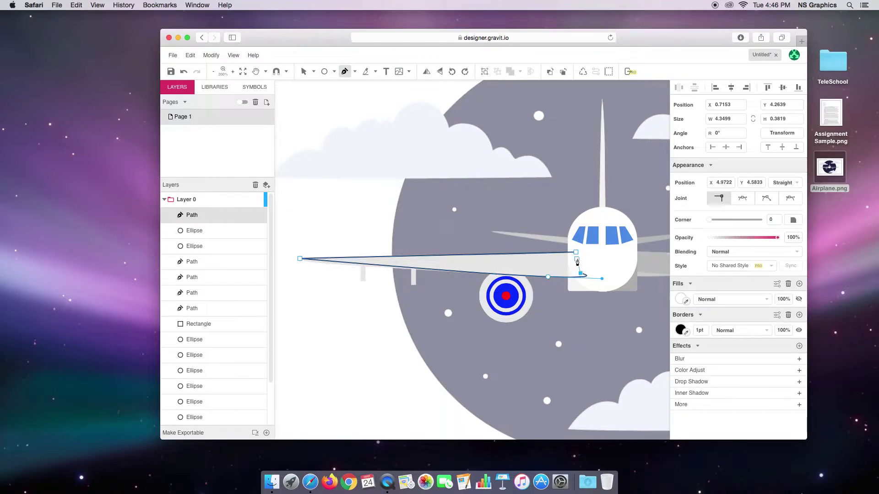
{"action": "left_click", "coordinate": [575, 253]}
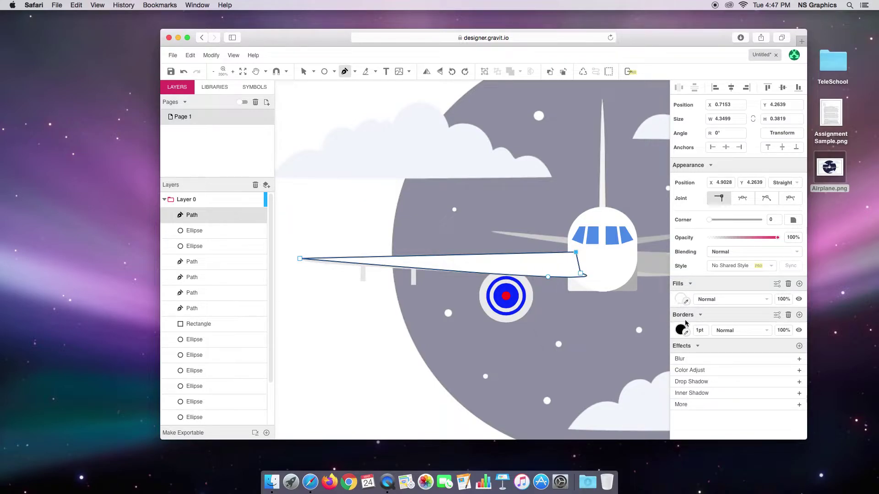
Step: Make the border of the new wing path transparent
{"action": "left_click", "coordinate": [680, 329]}
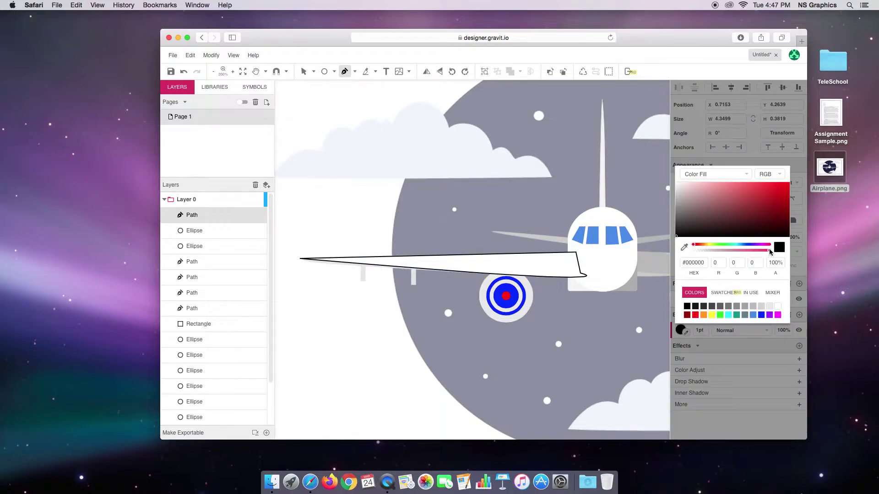
{"action": "left_click", "coordinate": [721, 175]}
{"action": "left_click", "coordinate": [748, 238]}
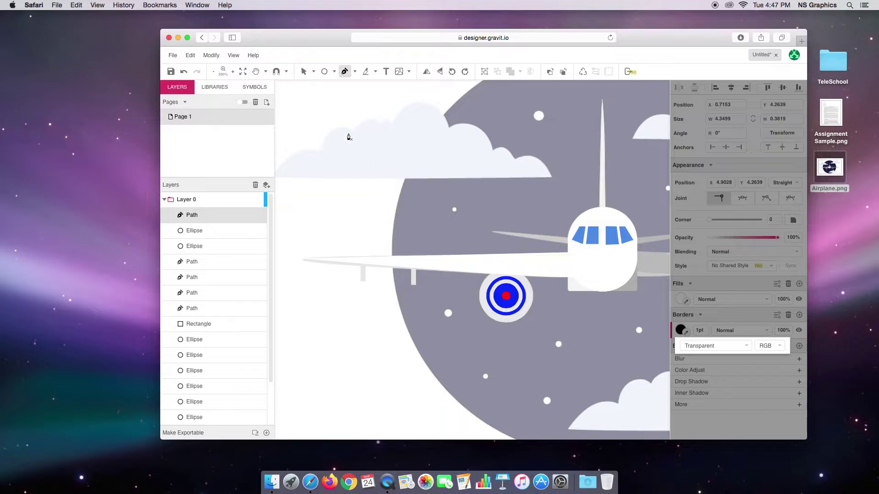
Step: Draw a rectangle about 0.08 by 0.31 inches over the outer strut beneath the left wing
{"action": "left_click", "coordinate": [334, 72]}
{"action": "left_click", "coordinate": [357, 93]}
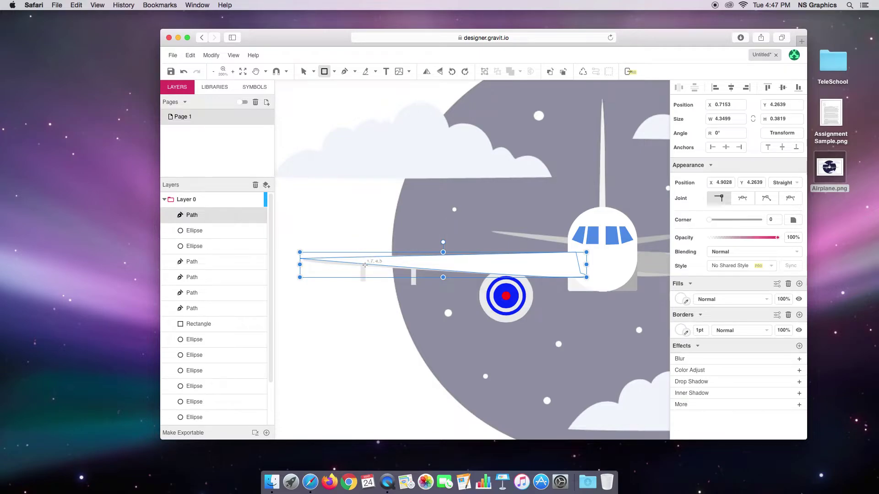
{"action": "left_click", "coordinate": [304, 72]}
{"action": "left_click", "coordinate": [333, 102]}
{"action": "left_click", "coordinate": [335, 72]}
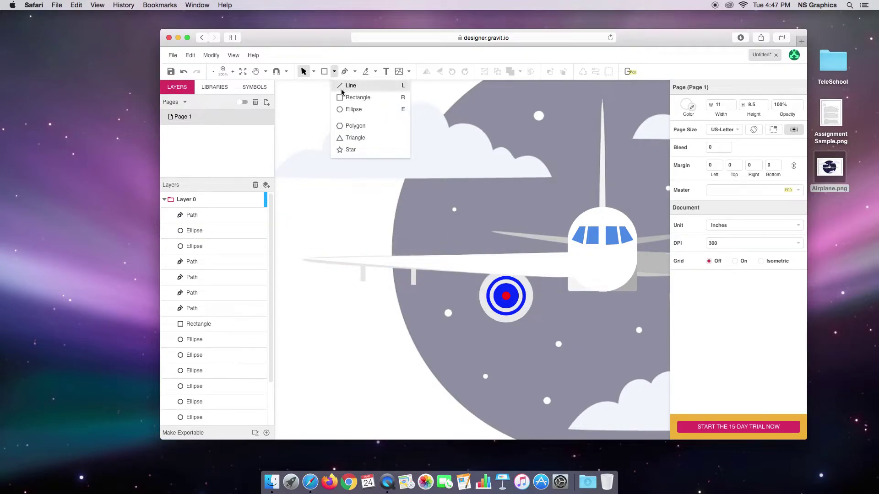
{"action": "left_click", "coordinate": [347, 98]}
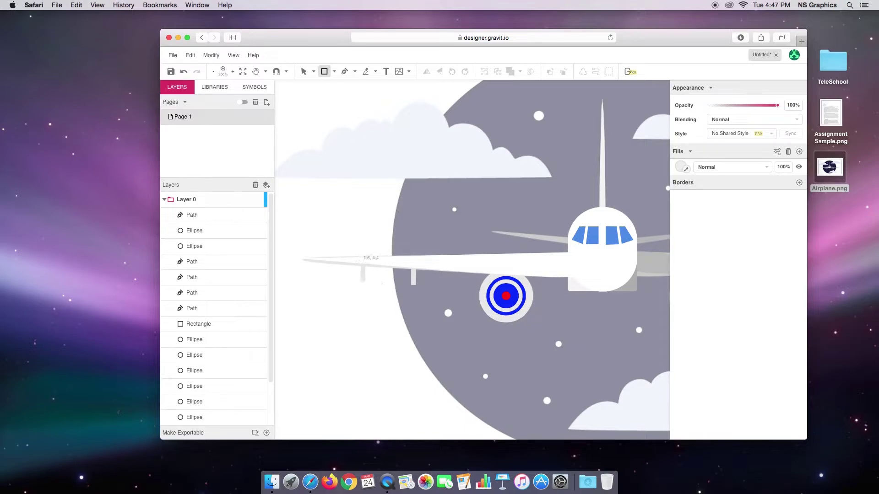
{"action": "left_click_drag", "start_coordinate": [365, 266], "coordinate": [367, 284]}
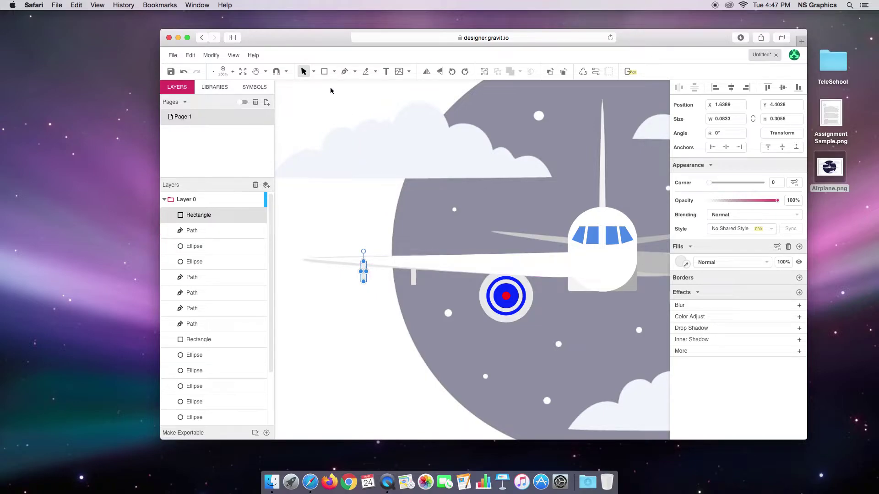
Step: Draw a rectangle about 0.10 by 0.35 inches over the inner strut beneath the left wing
{"action": "left_click", "coordinate": [334, 72]}
{"action": "left_click", "coordinate": [347, 97]}
{"action": "left_click_drag", "start_coordinate": [410, 262], "coordinate": [418, 285]}
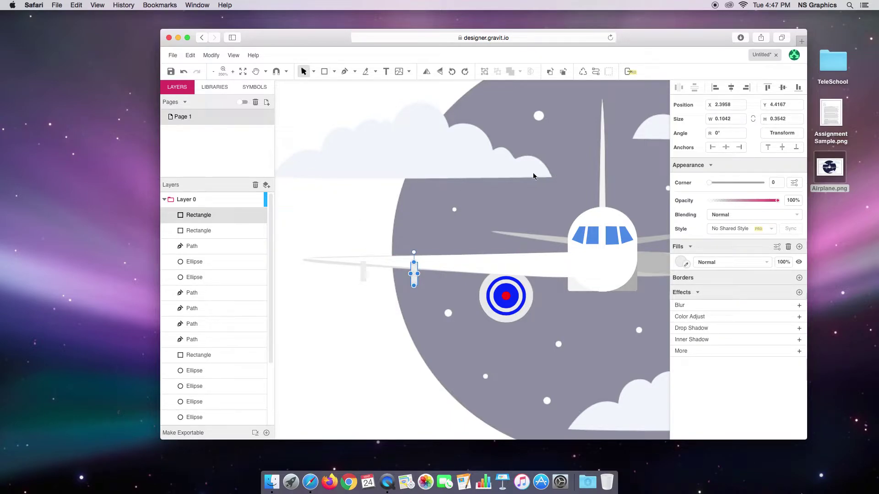
{"action": "left_click", "coordinate": [334, 72]}
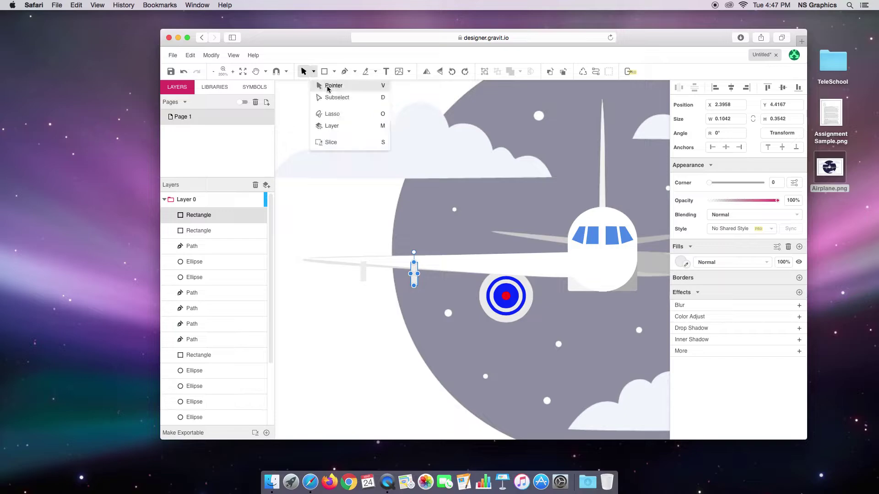
{"action": "left_click", "coordinate": [296, 106]}
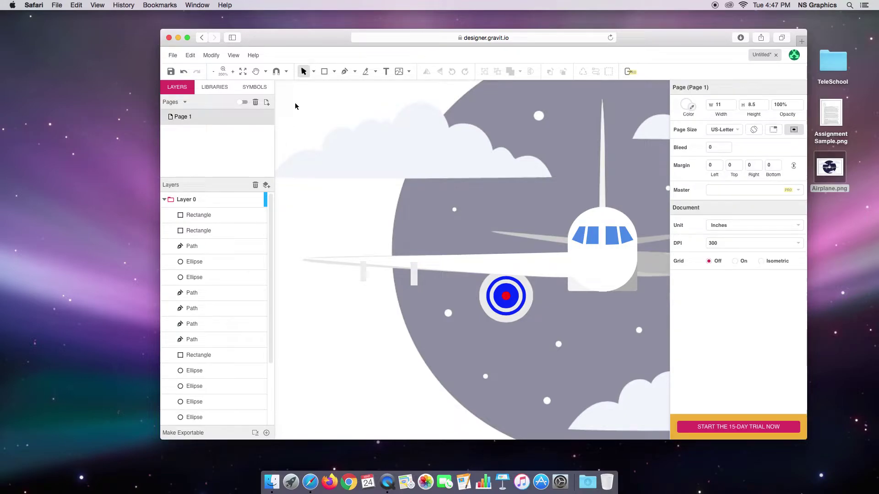
Step: Compare the strut rectangles' fill colours and recolour the white left wing path with a matching light grey swatch
{"action": "left_click", "coordinate": [414, 277]}
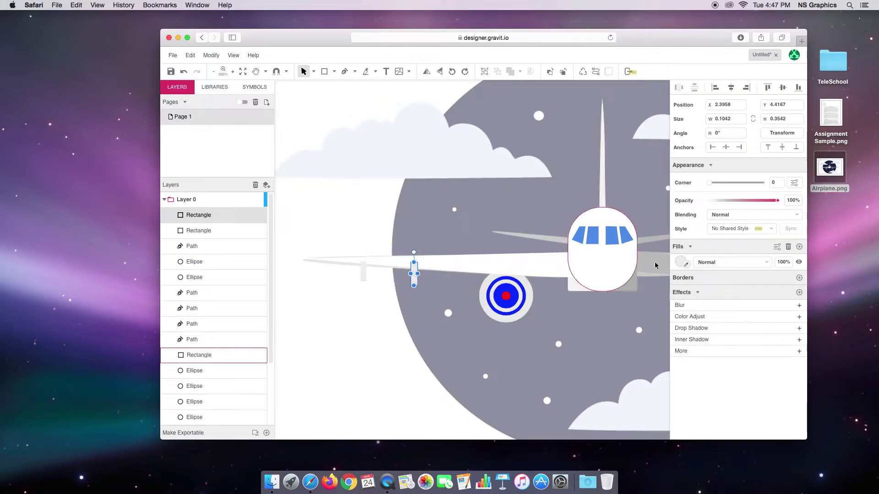
{"action": "left_click", "coordinate": [680, 263]}
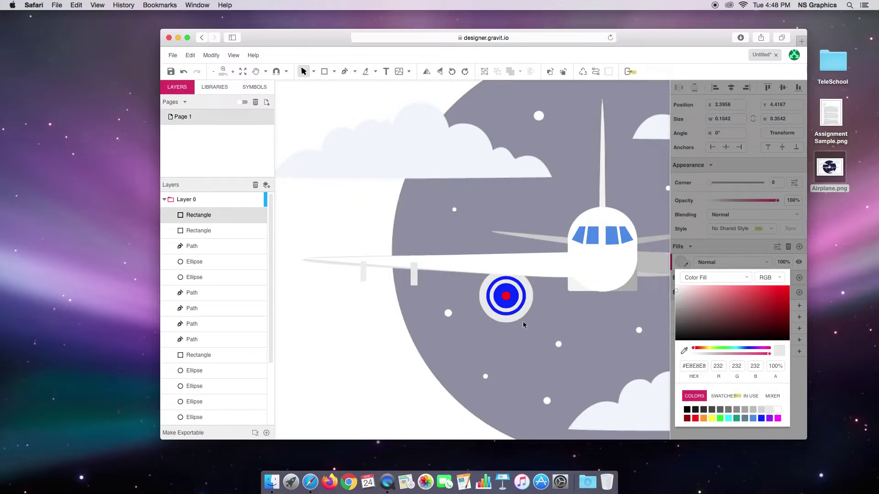
{"action": "left_click", "coordinate": [364, 272]}
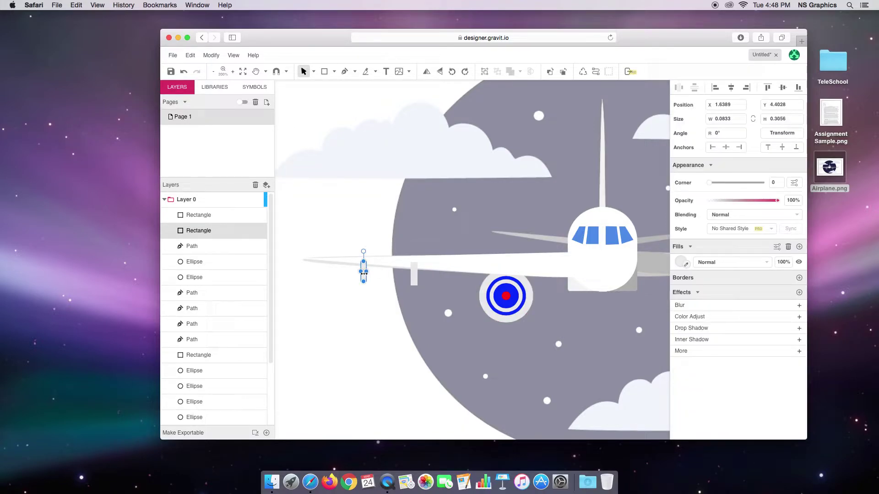
{"action": "left_click", "coordinate": [685, 266]}
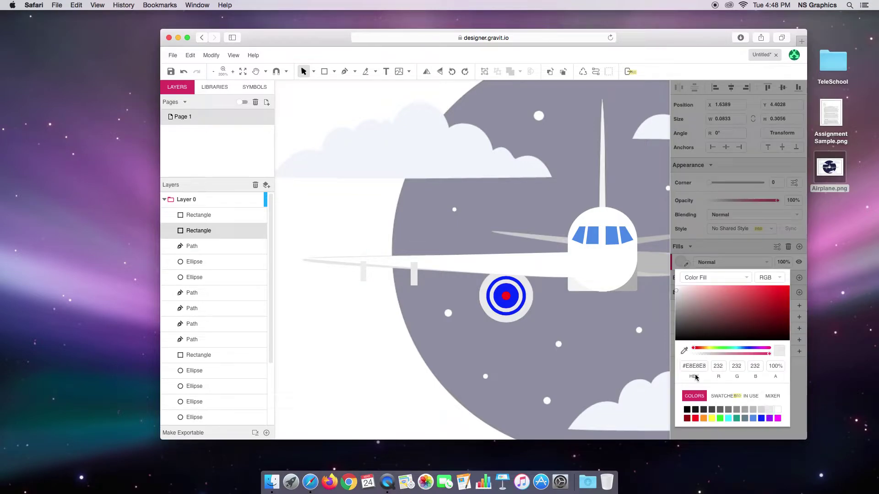
{"action": "left_click", "coordinate": [482, 266]}
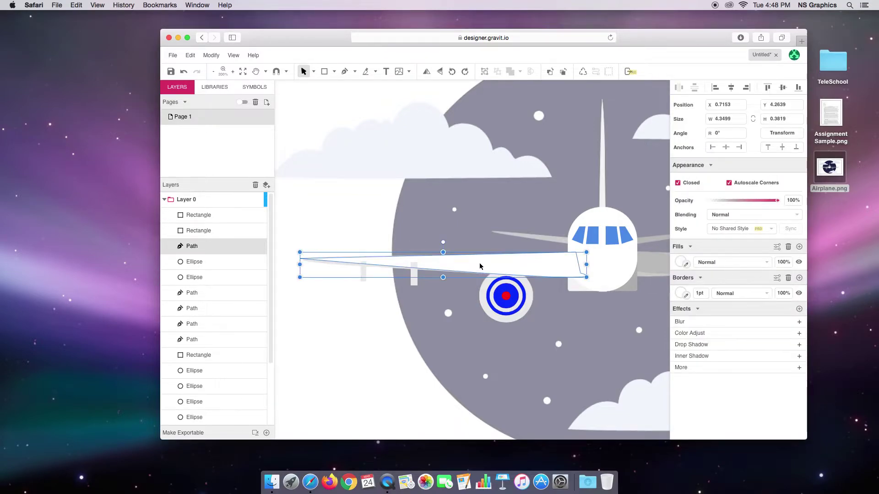
{"action": "left_click", "coordinate": [681, 293]}
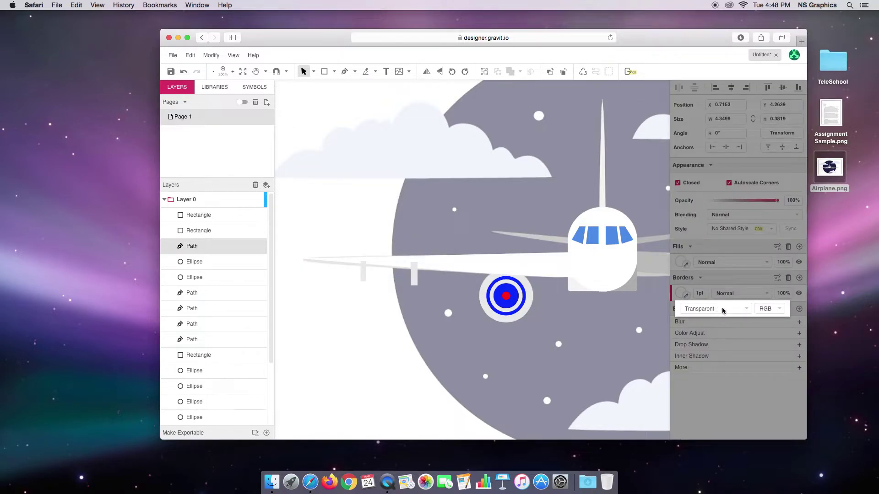
{"action": "left_click", "coordinate": [682, 263]}
{"action": "left_click", "coordinate": [682, 263]}
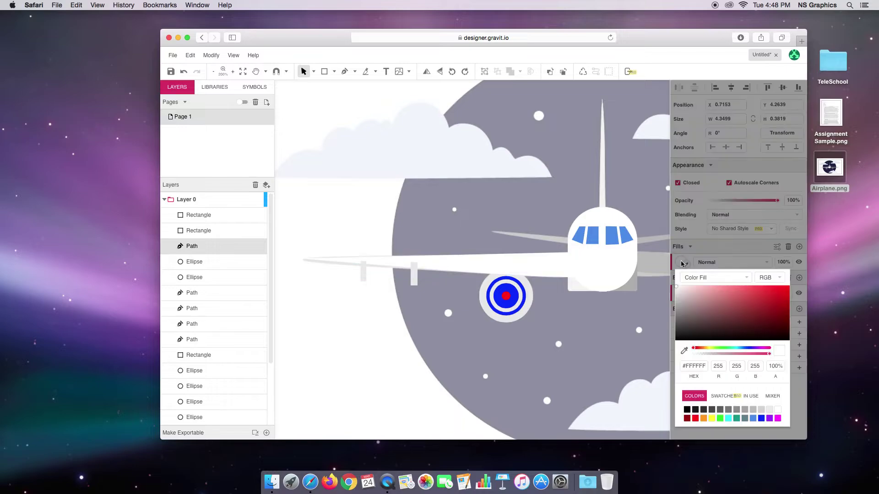
{"action": "left_click", "coordinate": [769, 410]}
{"action": "left_click", "coordinate": [346, 300]}
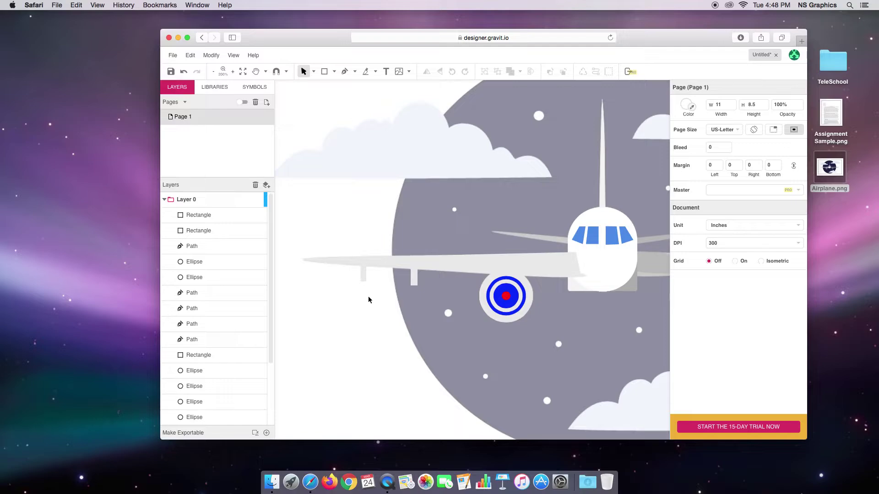
Step: Merge the two strut rectangles and the left wing path into one compound shape
{"action": "left_click", "coordinate": [415, 280]}
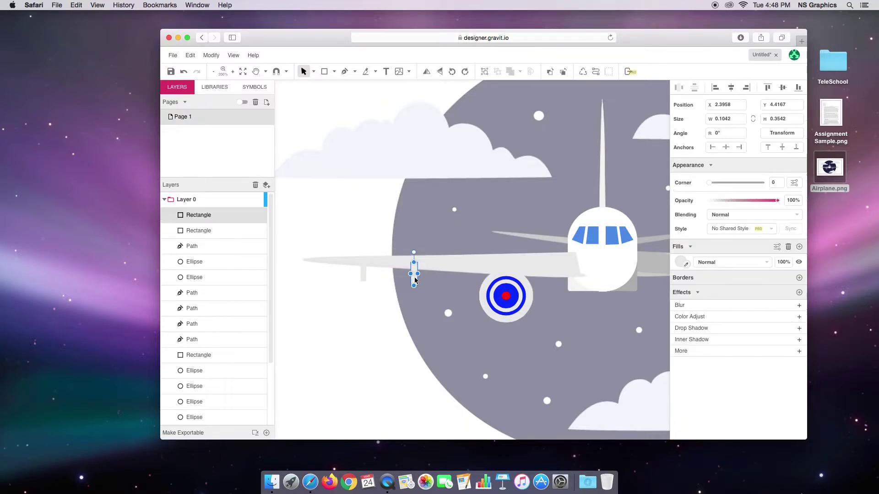
{"action": "left_click", "coordinate": [363, 278], "text": "shift"}
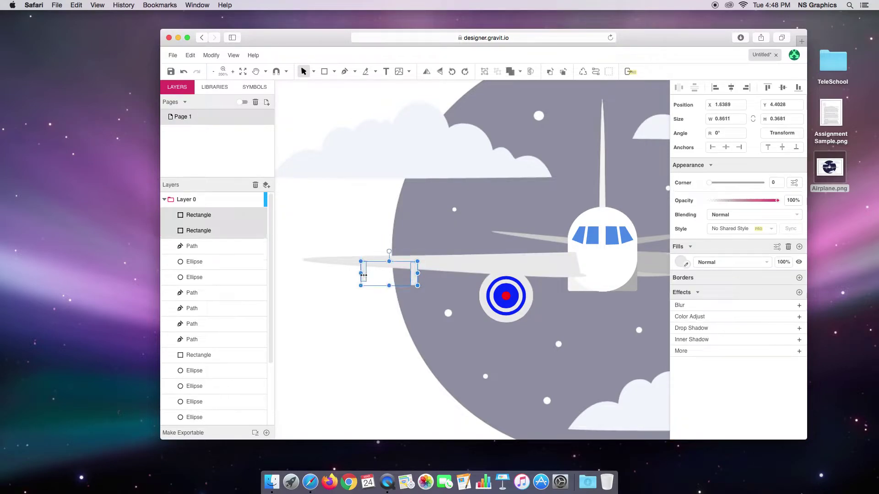
{"action": "left_click", "coordinate": [456, 265], "text": "shift"}
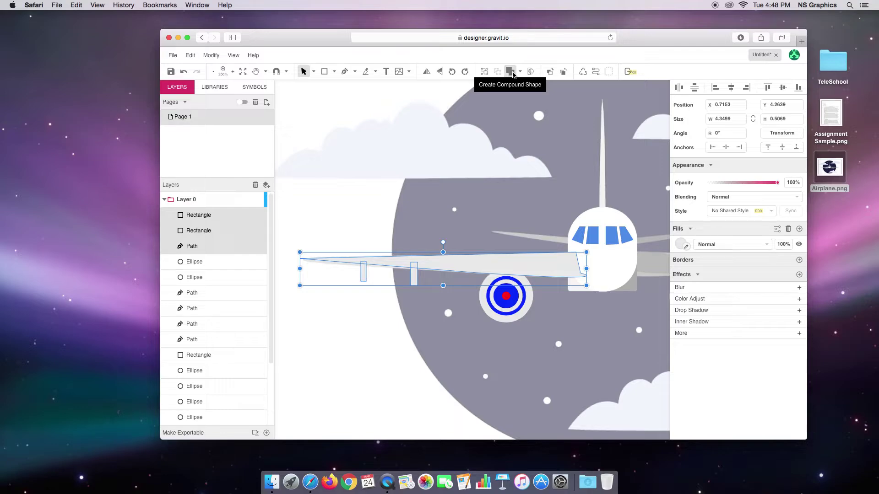
{"action": "left_click", "coordinate": [512, 73]}
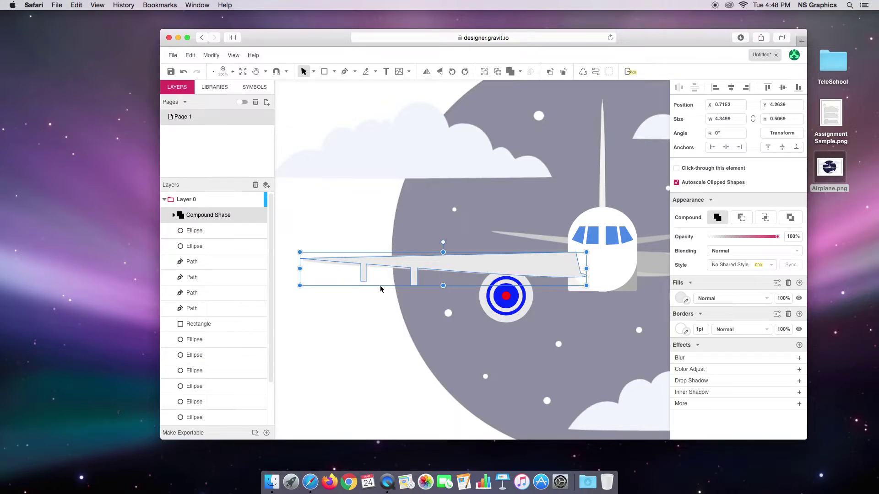
{"action": "left_click", "coordinate": [358, 231]}
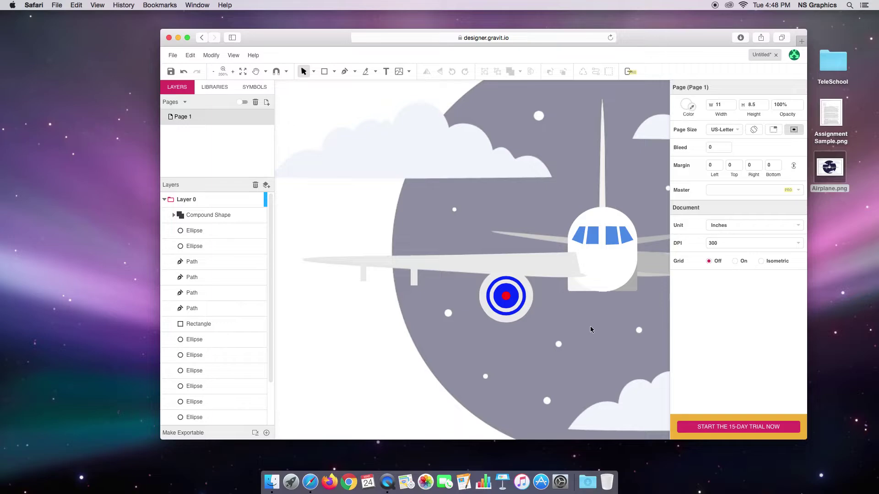
Step: Delete the circles drawn over the airplane's right engine
{"action": "key", "text": "space"}
{"action": "left_click_drag", "start_coordinate": [589, 327], "coordinate": [442, 321]}
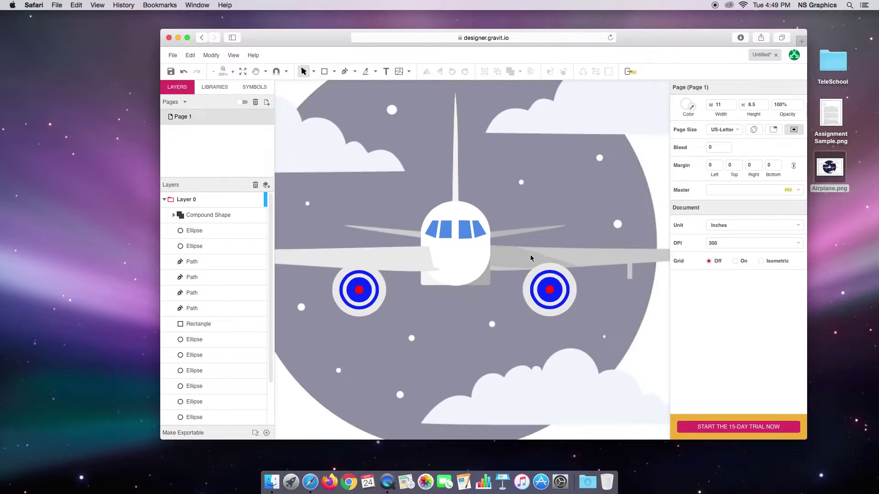
{"action": "left_click_drag", "start_coordinate": [516, 256], "coordinate": [572, 303]}
{"action": "key", "text": "super+alt+x"}
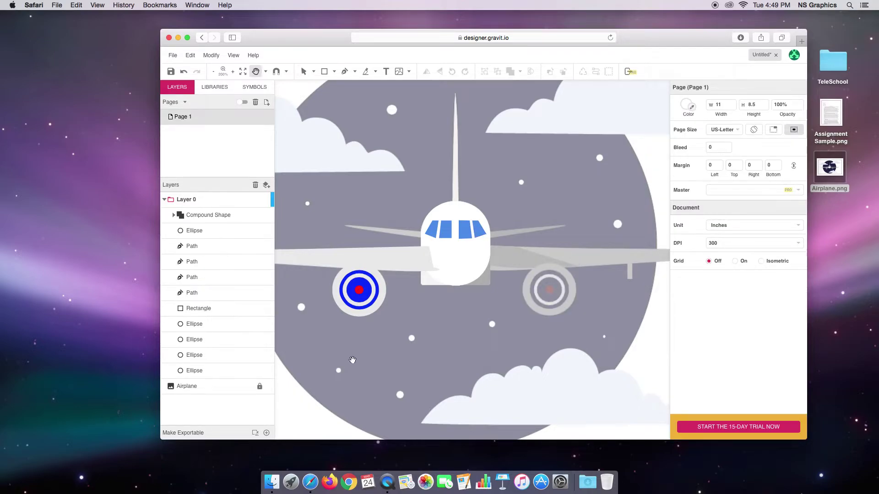
Step: Merge the left engine's large grey circle with the wing into a compound shape
{"action": "scroll", "coordinate": [469, 272], "scroll_direction": "left", "scroll_amount": 10}
{"action": "left_click", "coordinate": [491, 270]}
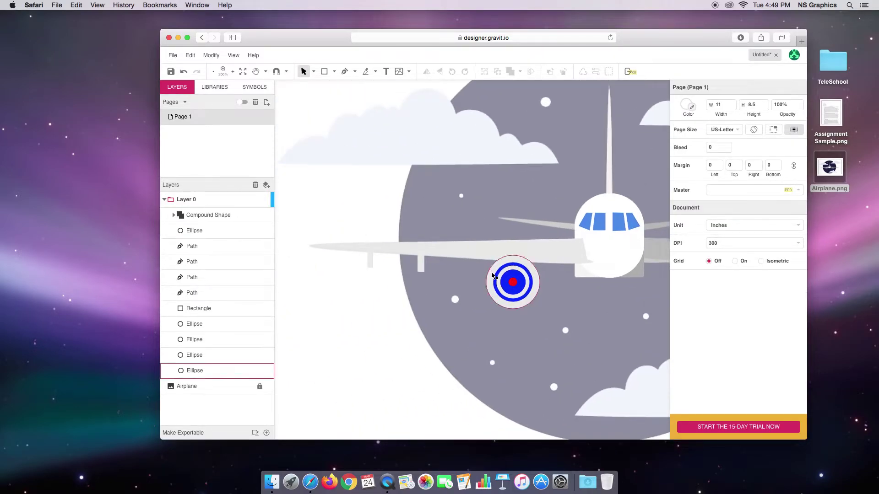
{"action": "left_click", "coordinate": [473, 251], "text": "shift"}
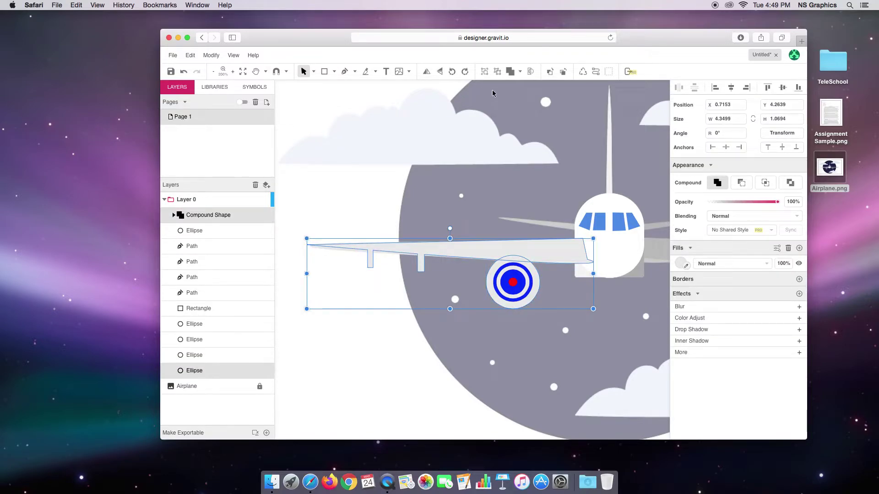
{"action": "left_click", "coordinate": [511, 72]}
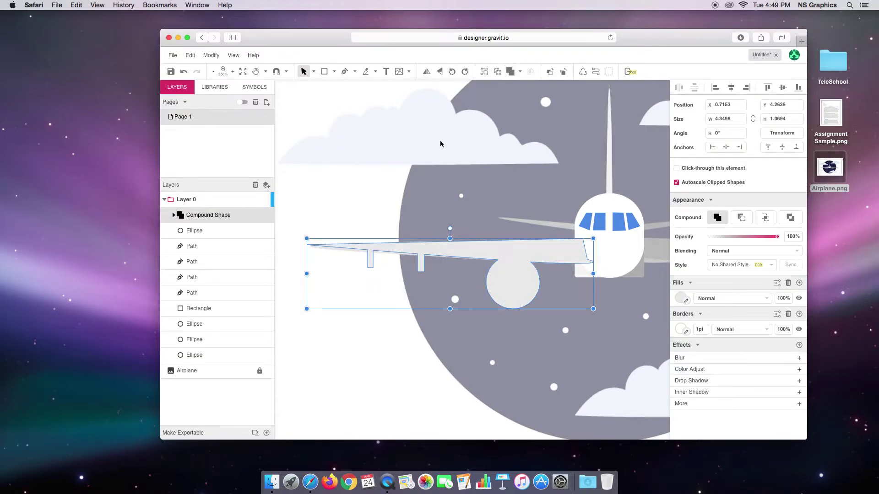
Step: Send the left wing compound shape to the back, behind the engine circles, and clear the selection
{"action": "left_click", "coordinate": [211, 55]}
{"action": "mouse_move", "coordinate": [225, 70]}
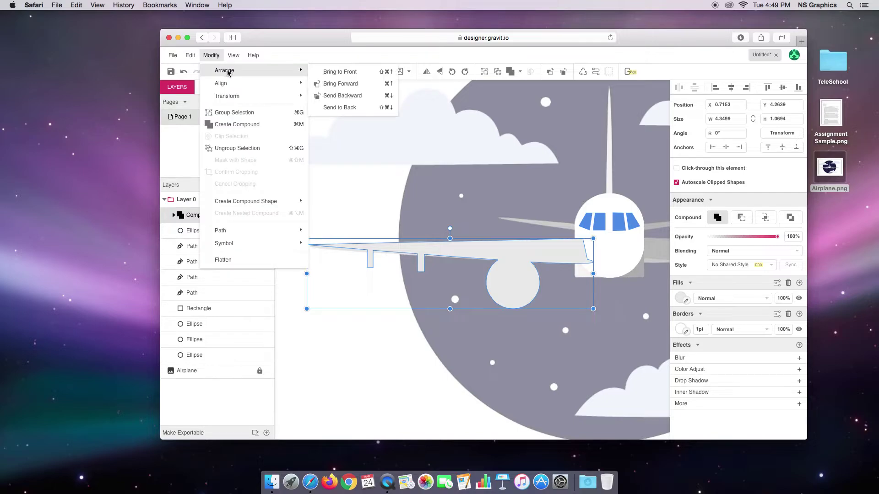
{"action": "left_click", "coordinate": [329, 108]}
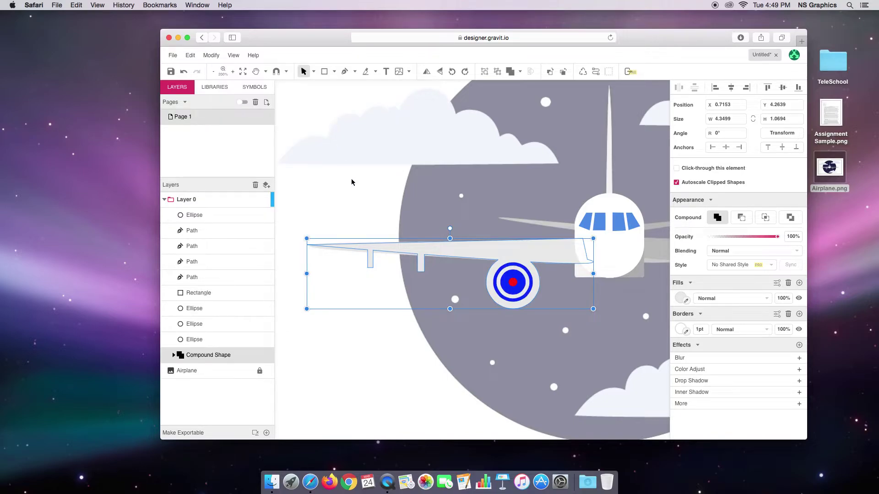
{"action": "left_click", "coordinate": [356, 194]}
{"action": "left_click", "coordinate": [420, 257]}
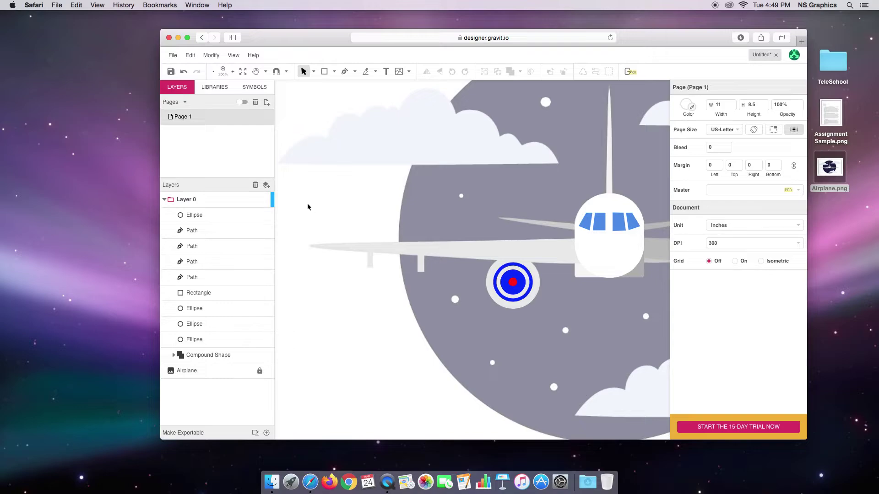
Step: Select the left wing compound shape together with its engine circles and duplicate them
{"action": "left_click_drag", "start_coordinate": [293, 196], "coordinate": [549, 327]}
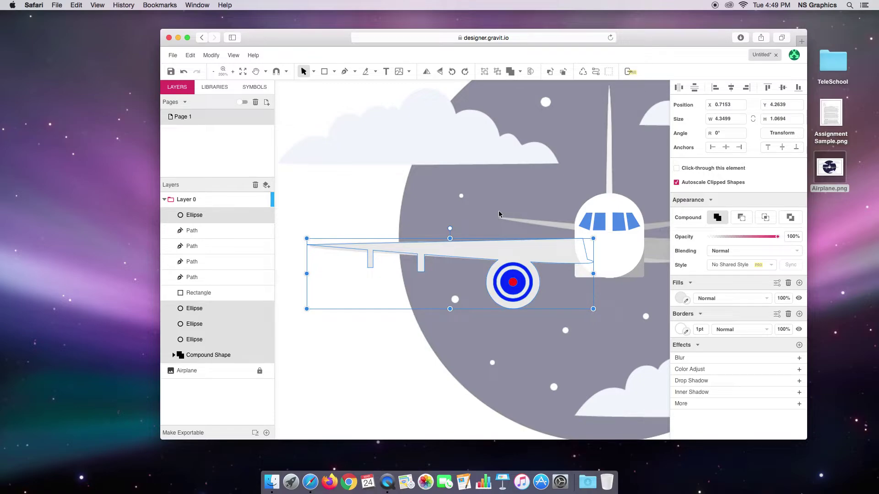
{"action": "left_click", "coordinate": [212, 55]}
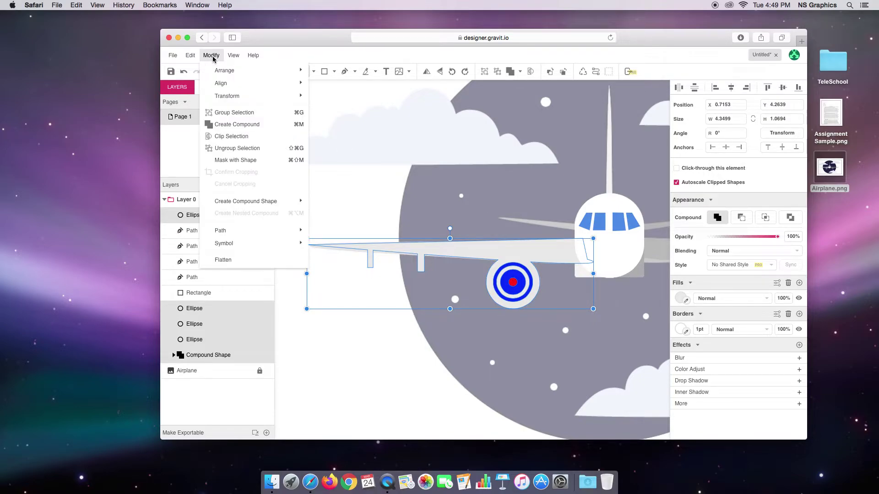
{"action": "mouse_move", "coordinate": [189, 56]}
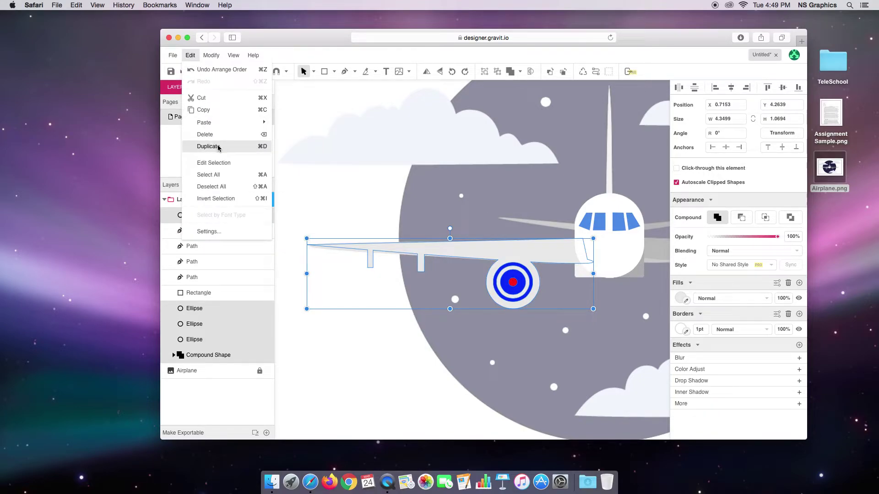
{"action": "left_click", "coordinate": [223, 147]}
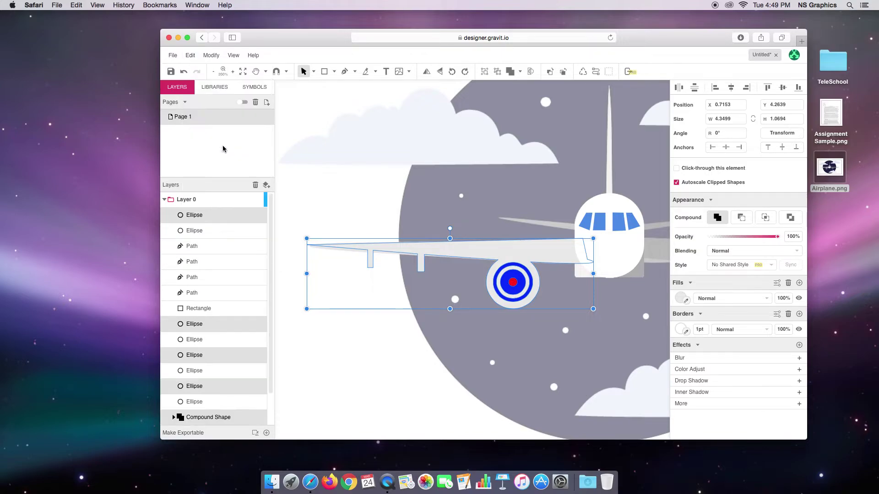
Step: Move the duplicated wing and engine below the reference's right wing, to about X 4.94, Y 5.19 inches
{"action": "left_click_drag", "start_coordinate": [437, 249], "coordinate": [530, 283]}
{"action": "key", "text": "h"}
{"action": "left_click_drag", "start_coordinate": [520, 197], "coordinate": [355, 192]}
{"action": "key", "text": "v"}
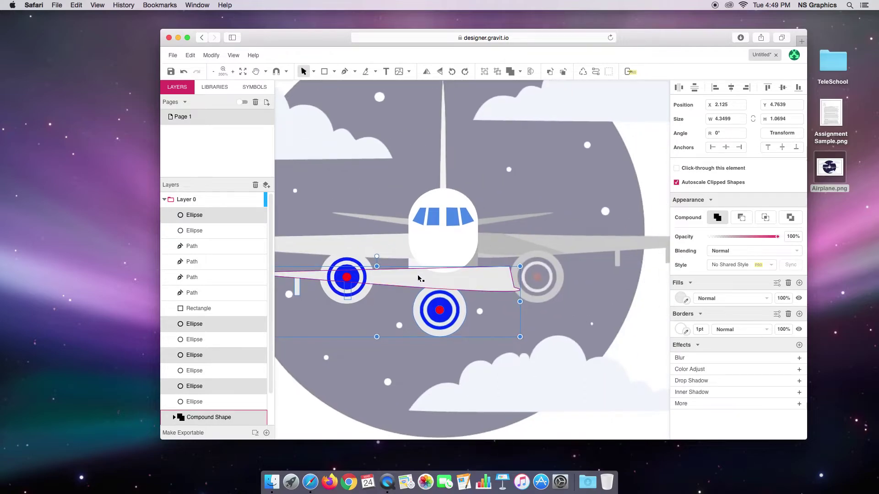
{"action": "left_click_drag", "start_coordinate": [418, 275], "coordinate": [540, 249]}
{"action": "key", "text": "h"}
{"action": "left_click_drag", "start_coordinate": [526, 331], "coordinate": [444, 301]}
{"action": "key", "text": "v"}
{"action": "left_click_drag", "start_coordinate": [463, 226], "coordinate": [526, 281]}
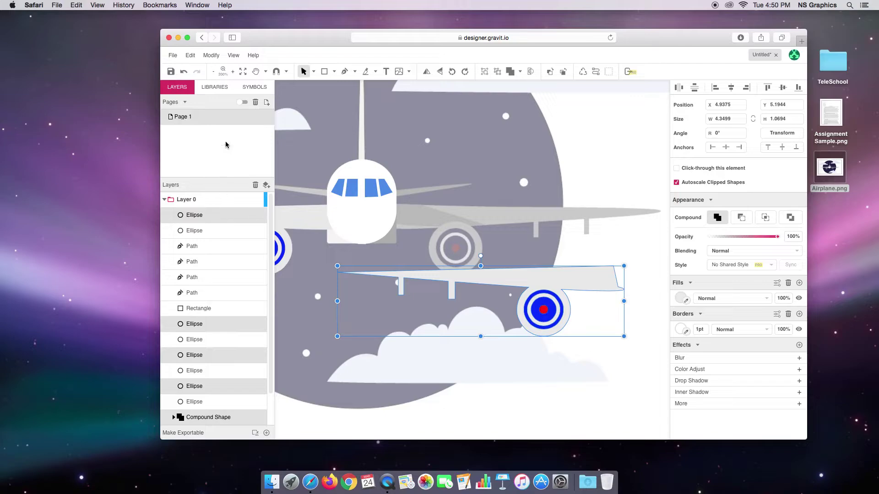
Step: Flip the duplicated wing and engine horizontally
{"action": "left_click", "coordinate": [215, 57]}
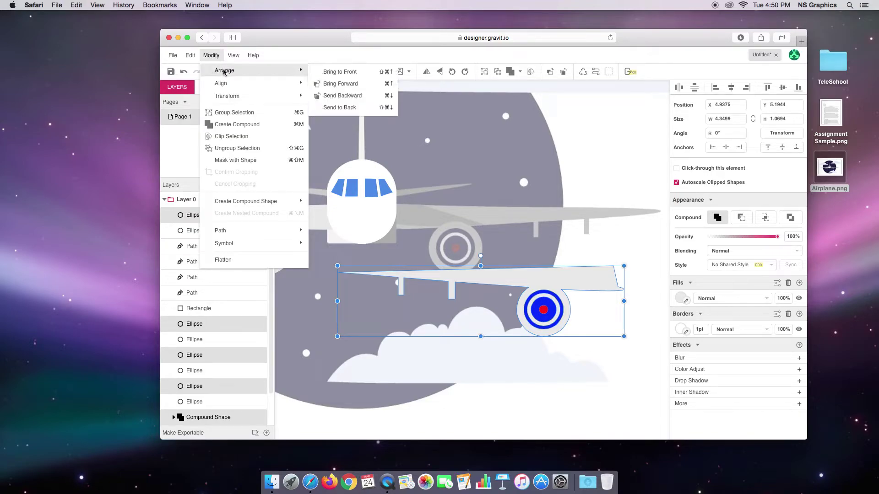
{"action": "mouse_move", "coordinate": [233, 97]}
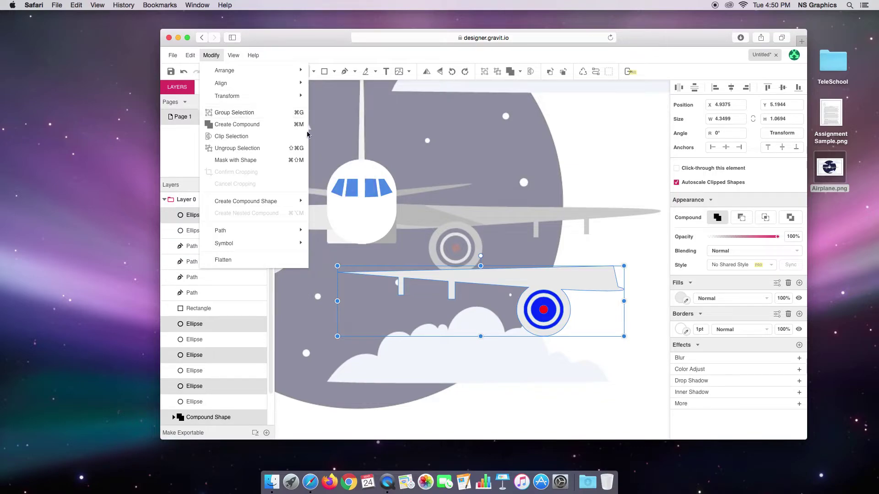
{"action": "mouse_move", "coordinate": [297, 96]}
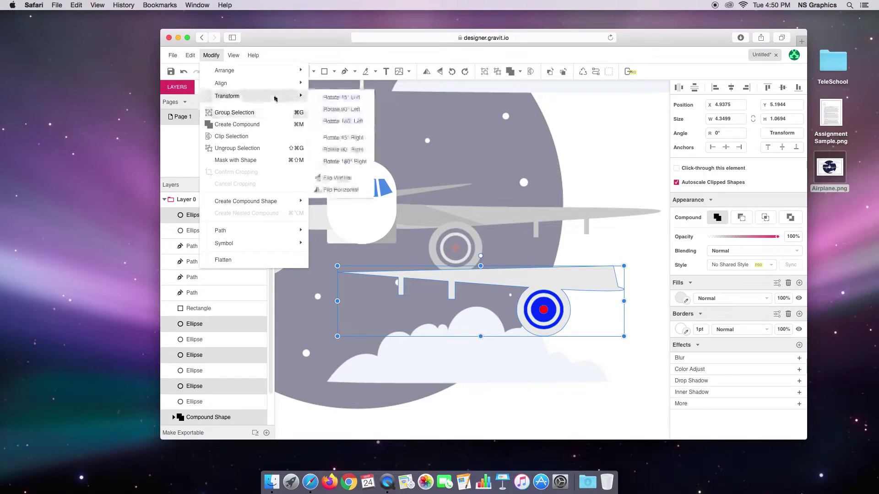
{"action": "left_click", "coordinate": [358, 191]}
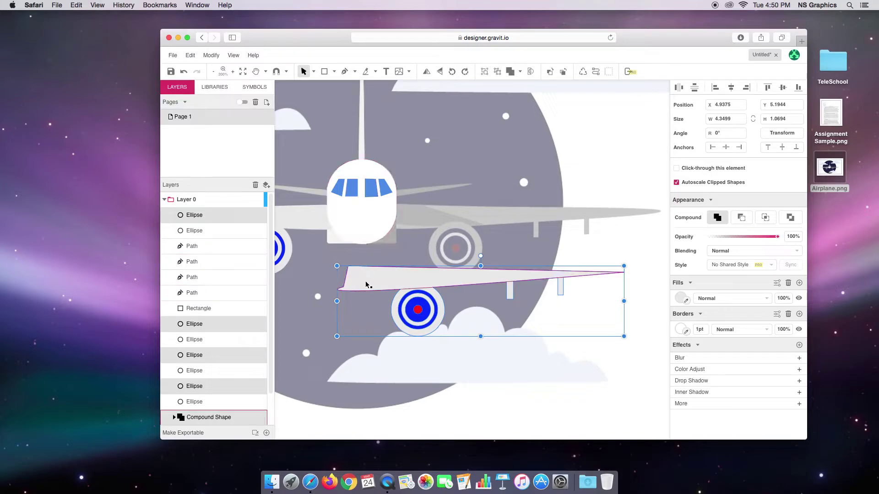
Step: Place the flipped copy over the reference's right wing and engine, at about X 5.51, Y 4.24 inches
{"action": "left_click_drag", "start_coordinate": [359, 286], "coordinate": [397, 223]}
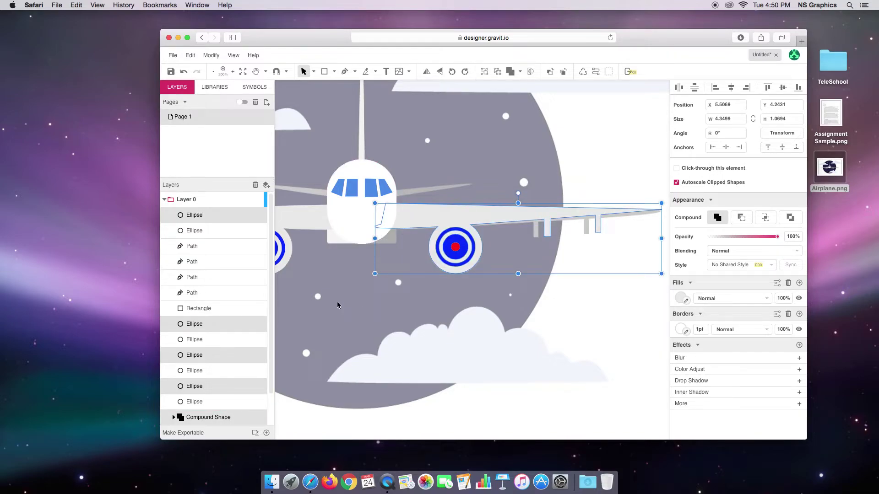
{"action": "key", "text": "h"}
{"action": "left_click_drag", "start_coordinate": [337, 303], "coordinate": [445, 324]}
{"action": "key", "text": "v"}
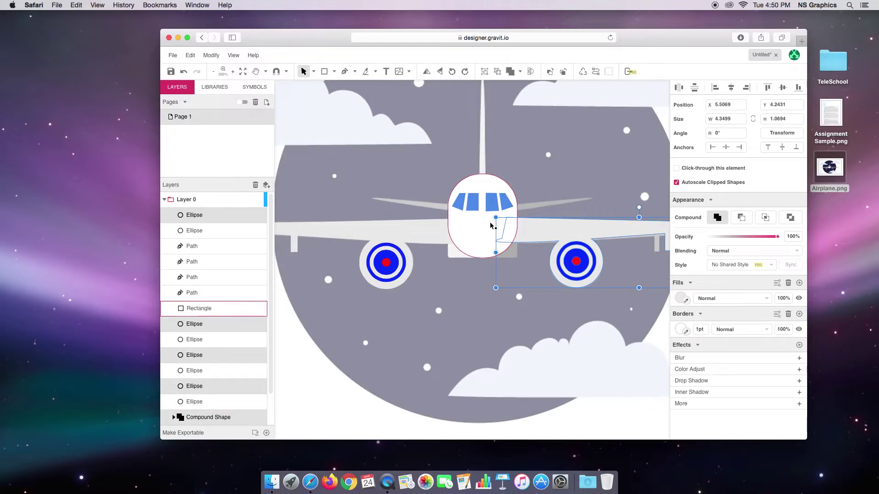
Step: Send the right wing and its engine circles to the back, behind the fuselage, and clear the selection
{"action": "left_click", "coordinate": [213, 57]}
{"action": "mouse_move", "coordinate": [220, 70]}
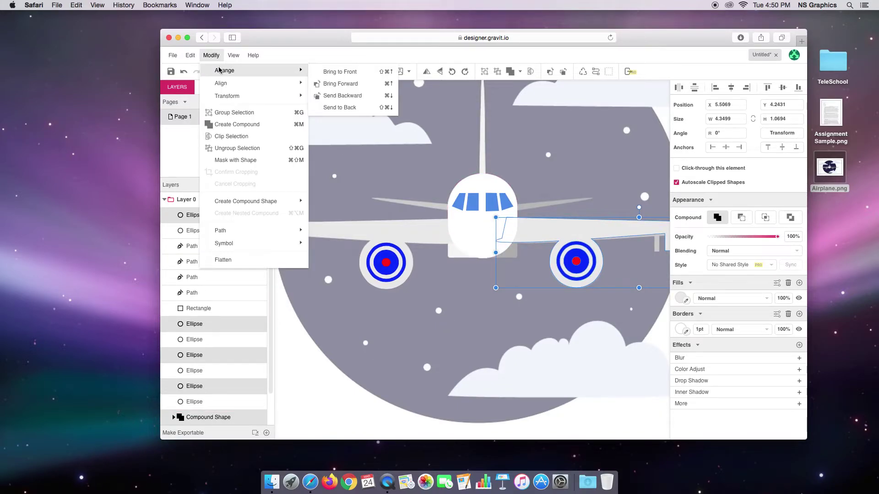
{"action": "left_click", "coordinate": [345, 108]}
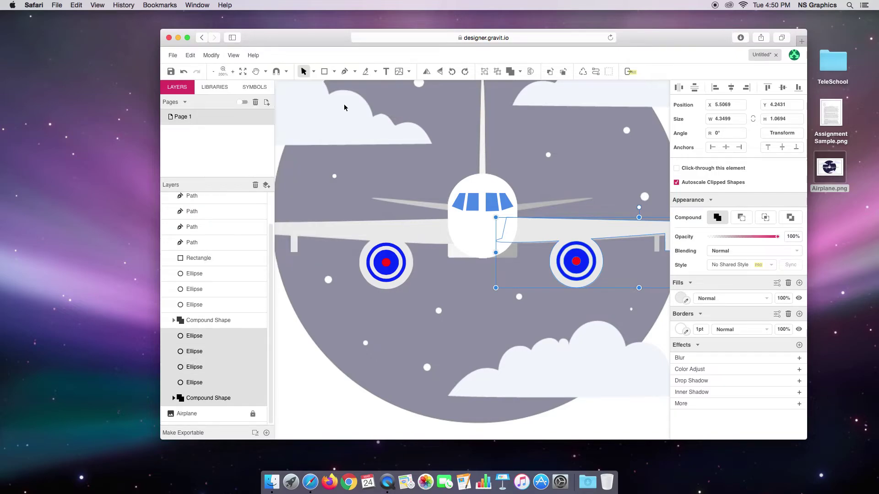
{"action": "left_click", "coordinate": [536, 323]}
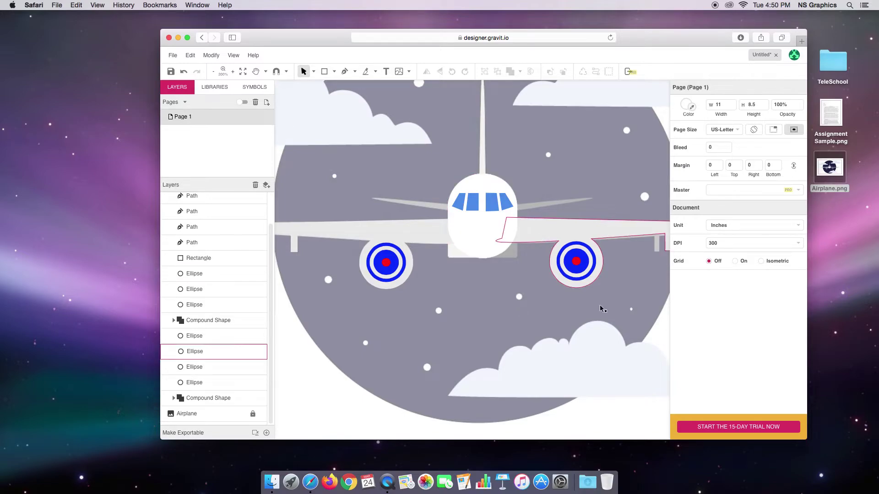
Step: Move the right wing and engine circles aside to expose the reference beneath, and undo the move
{"action": "key", "text": "h"}
{"action": "left_click_drag", "start_coordinate": [567, 302], "coordinate": [524, 315]}
{"action": "key", "text": "v"}
{"action": "left_click_drag", "start_coordinate": [496, 223], "coordinate": [557, 309]}
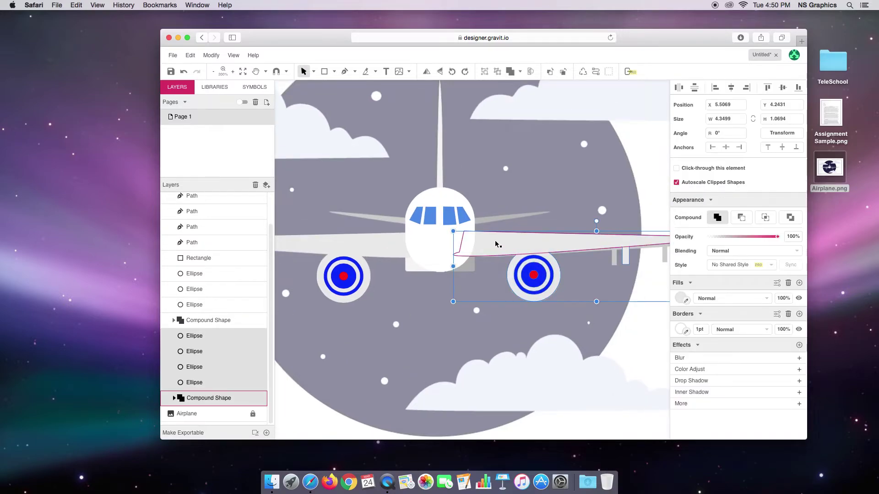
{"action": "left_click_drag", "start_coordinate": [496, 241], "coordinate": [517, 304]}
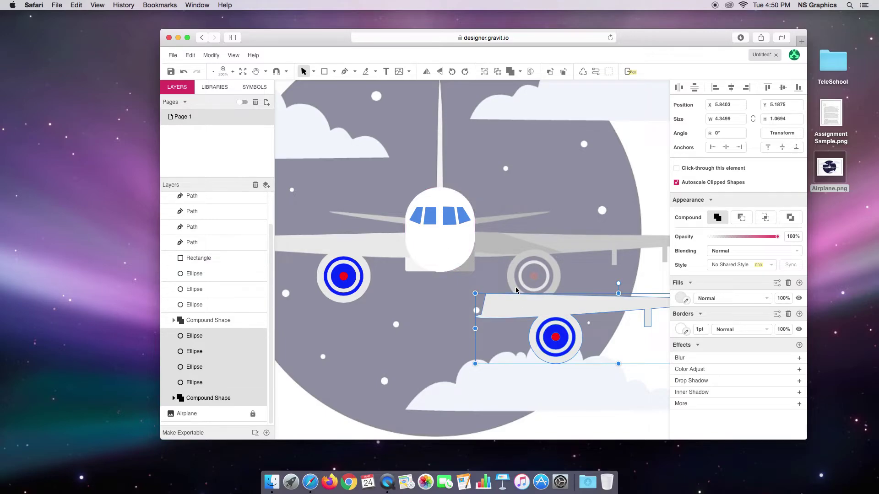
{"action": "key", "text": "super+z"}
Step: Make the right wing compound shape's fill transparent so the reference shading shows through
{"action": "left_click", "coordinate": [653, 183]}
{"action": "left_click", "coordinate": [579, 246]}
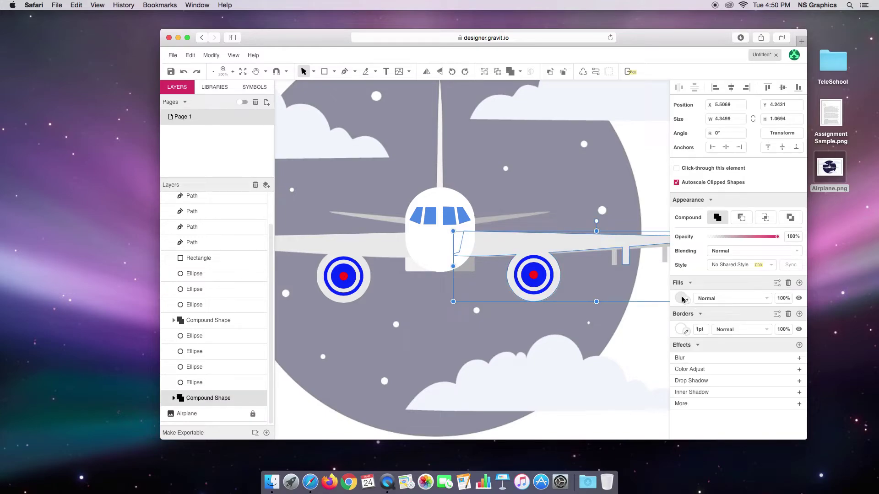
{"action": "left_click", "coordinate": [708, 299]}
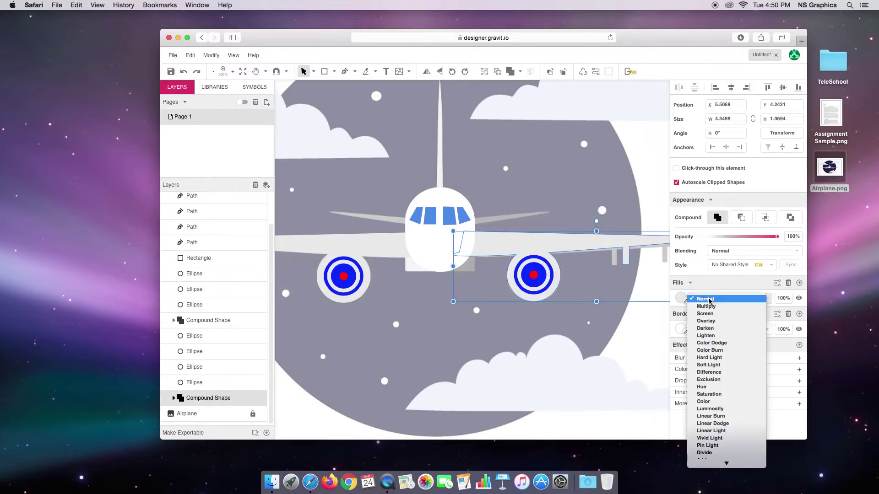
{"action": "left_click", "coordinate": [681, 299]}
{"action": "left_click", "coordinate": [681, 299]}
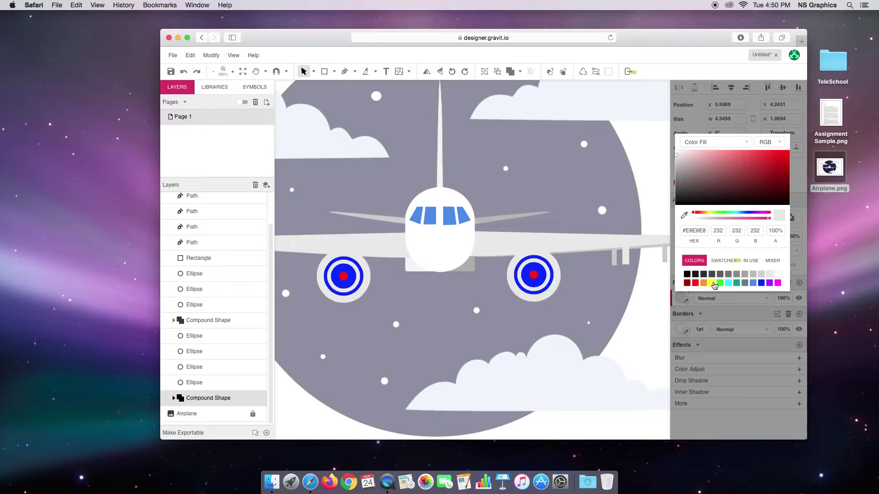
{"action": "left_click", "coordinate": [721, 143]}
{"action": "left_click", "coordinate": [722, 136]}
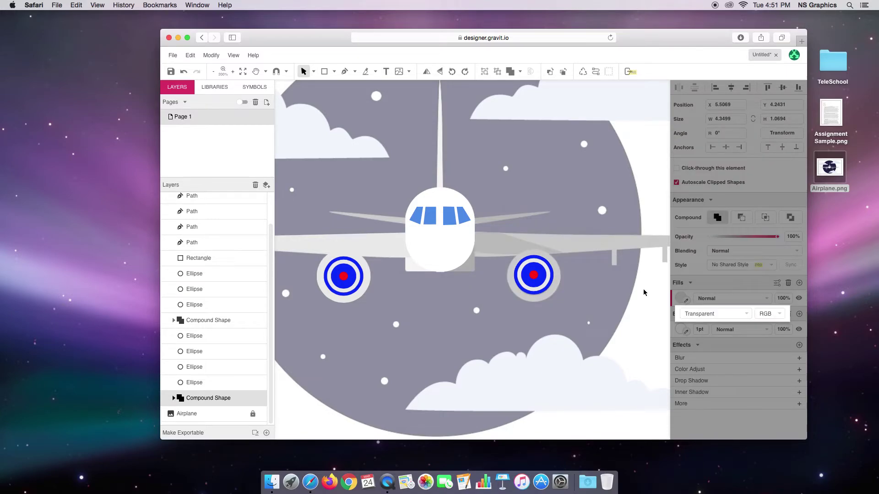
{"action": "left_click", "coordinate": [658, 306]}
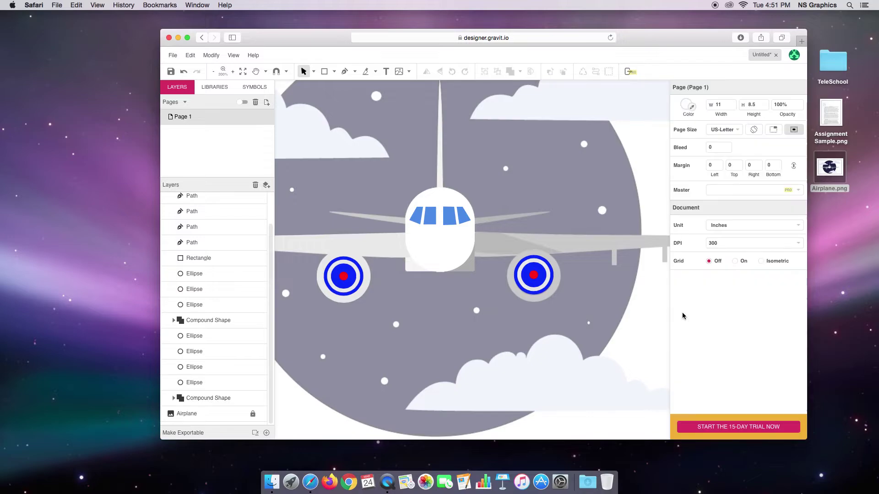
Step: Give the right wing compound shape a solid black (#000000) border
{"action": "left_click", "coordinate": [639, 243]}
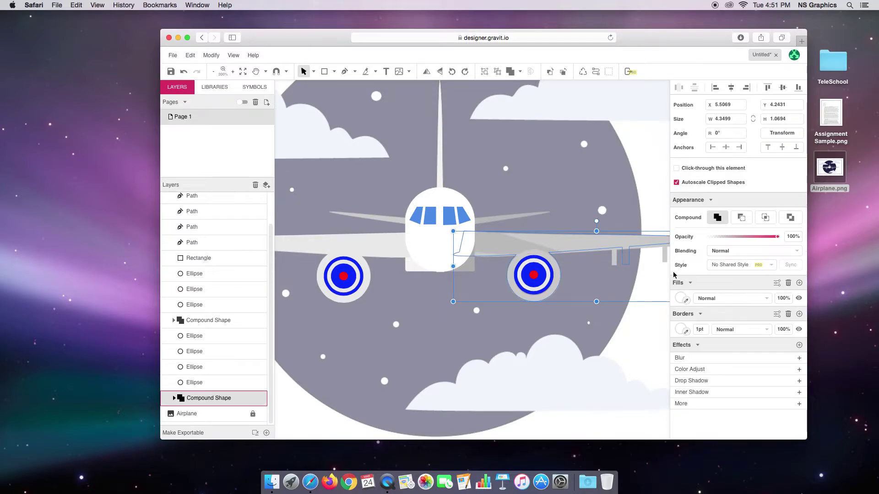
{"action": "left_click", "coordinate": [681, 329]}
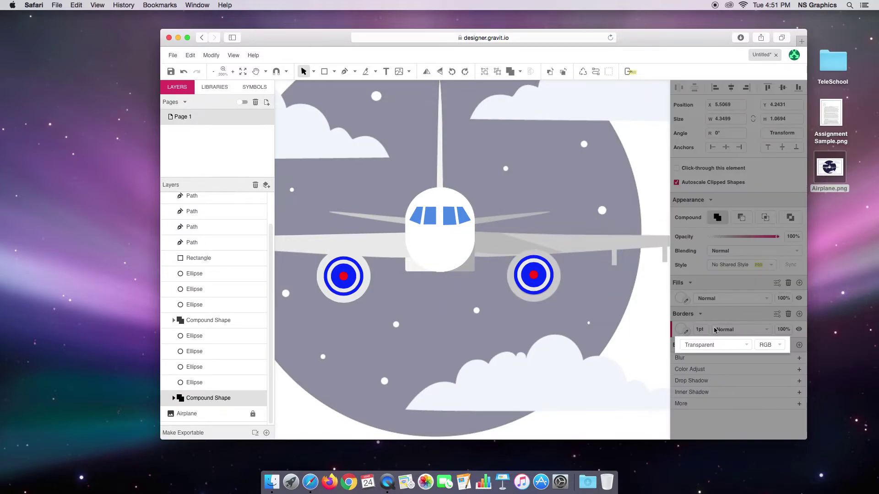
{"action": "left_click", "coordinate": [732, 345]}
{"action": "left_click", "coordinate": [730, 353]}
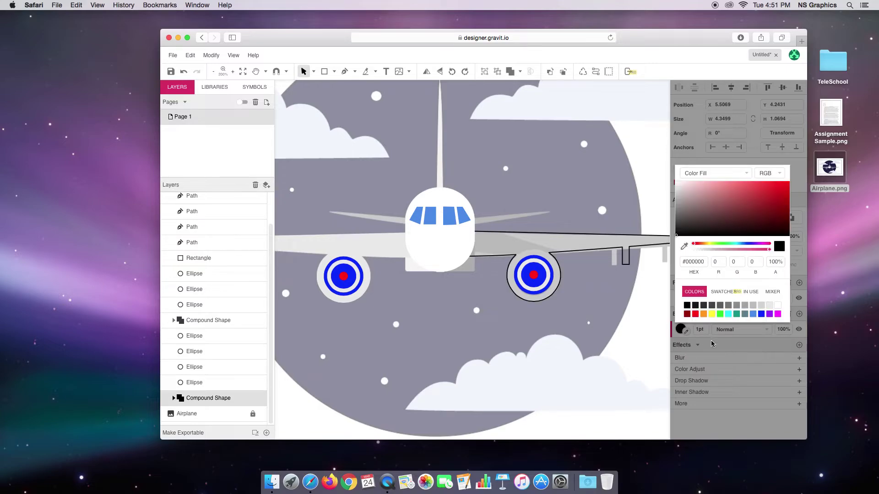
{"action": "left_click", "coordinate": [643, 187]}
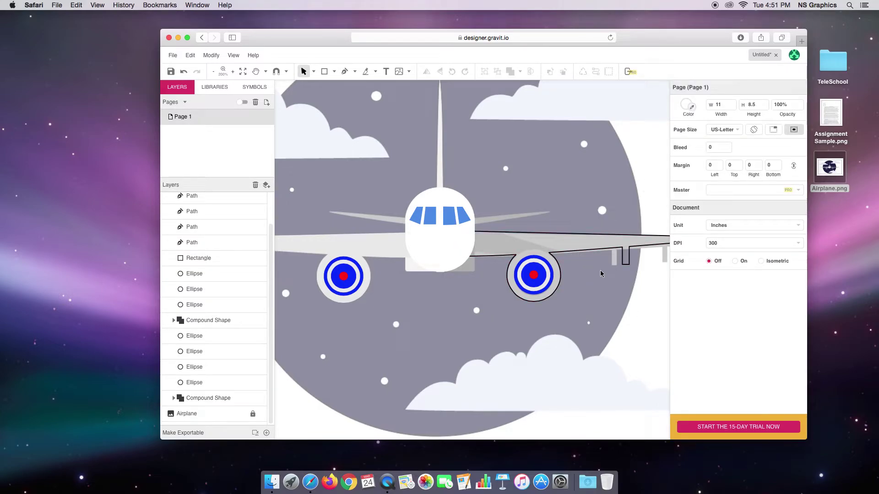
Step: Compare the left wing with the outlined right wing and its shading in the reference
{"action": "key", "text": "h"}
{"action": "left_click_drag", "start_coordinate": [575, 304], "coordinate": [545, 314]}
{"action": "key", "text": "v"}
{"action": "key", "text": "h"}
{"action": "left_click_drag", "start_coordinate": [287, 317], "coordinate": [401, 317]}
{"action": "key", "text": "v"}
{"action": "key", "text": "h"}
{"action": "left_click_drag", "start_coordinate": [423, 326], "coordinate": [453, 325]}
{"action": "key", "text": "v"}
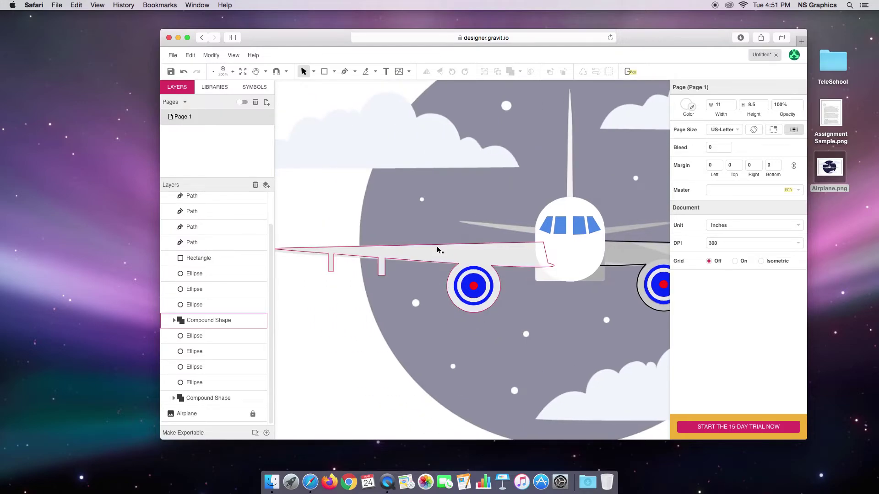
{"action": "key", "text": "h"}
{"action": "left_click_drag", "start_coordinate": [553, 313], "coordinate": [510, 323]}
{"action": "key", "text": "v"}
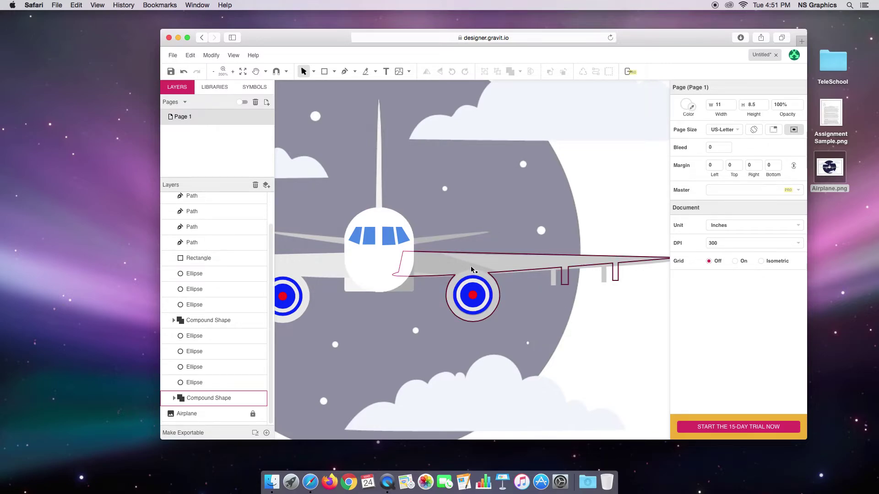
Step: Trace the dark inner shading of the right wing with the Pen tool as a closed path about 1.46 by 0.38 in
{"action": "scroll", "coordinate": [472, 265], "scroll_direction": "up", "scroll_amount": 2}
{"action": "scroll", "coordinate": [472, 263], "scroll_direction": "up", "scroll_amount": 1}
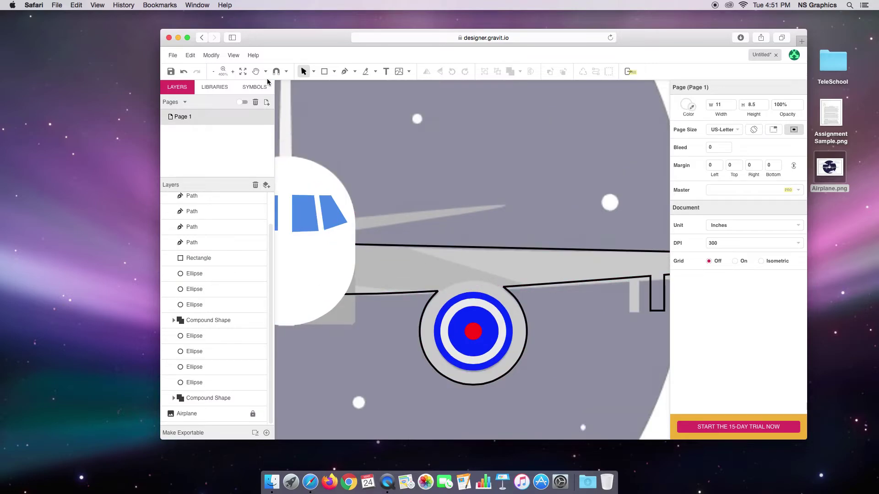
{"action": "left_click", "coordinate": [355, 71]}
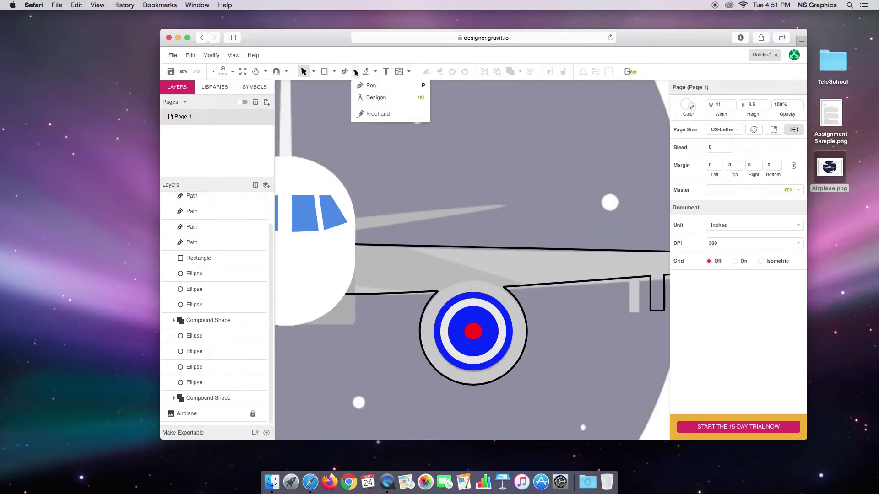
{"action": "left_click", "coordinate": [369, 86]}
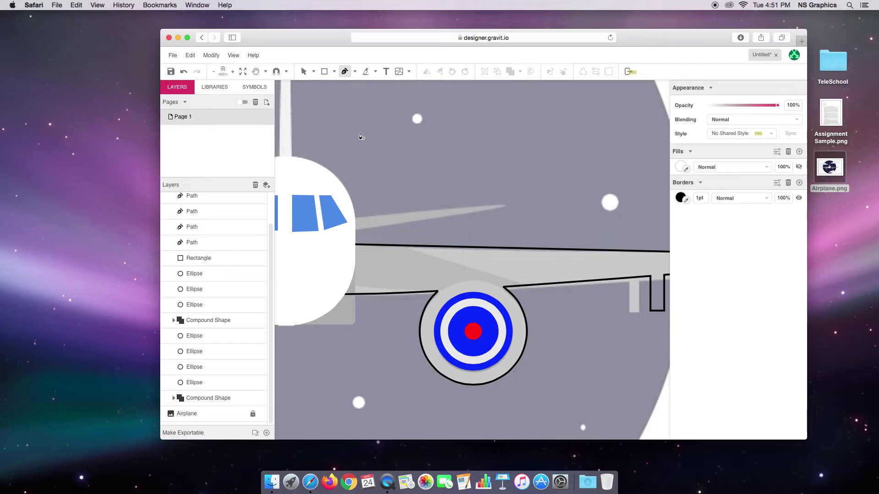
{"action": "left_click", "coordinate": [355, 245]}
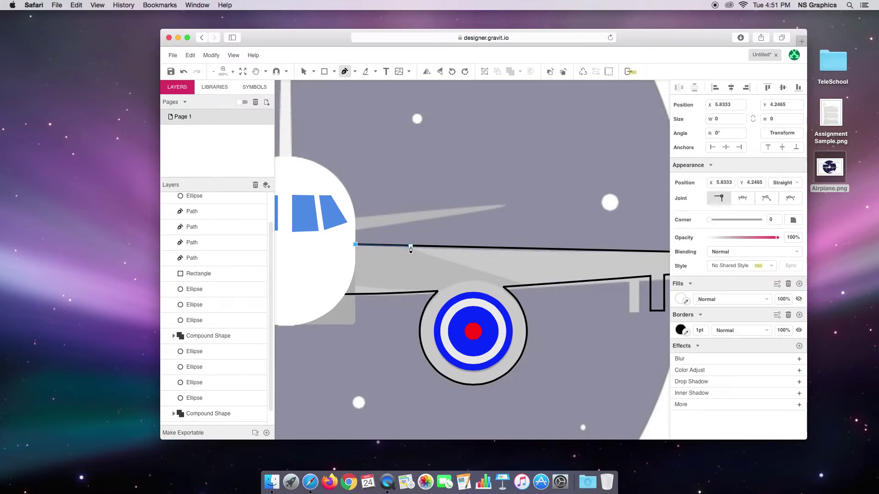
{"action": "left_click", "coordinate": [408, 245]}
{"action": "left_click", "coordinate": [528, 287]}
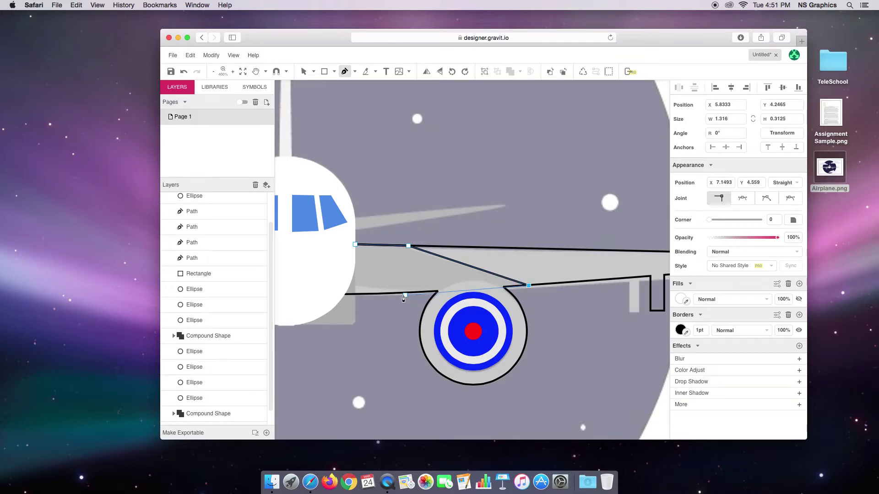
{"action": "left_click_drag", "start_coordinate": [398, 294], "coordinate": [359, 297]}
{"action": "left_click", "coordinate": [336, 296]}
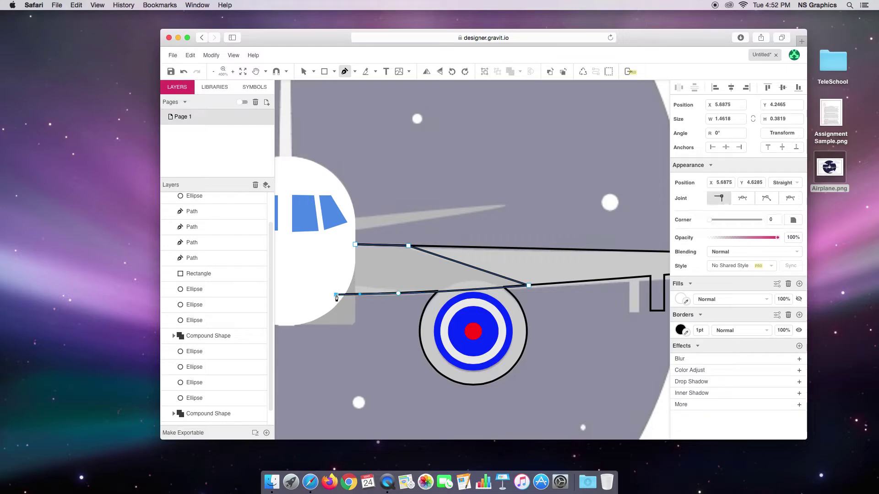
{"action": "left_click", "coordinate": [355, 245]}
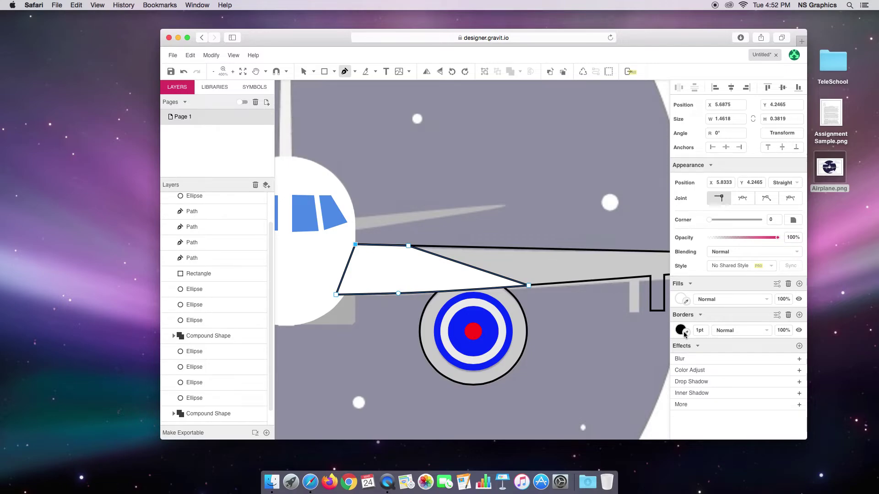
Step: Make the wing shading path's border transparent and fill the path with solid grey #8B8B8B
{"action": "left_click", "coordinate": [680, 330]}
{"action": "left_click", "coordinate": [721, 175]}
{"action": "left_click", "coordinate": [723, 168]}
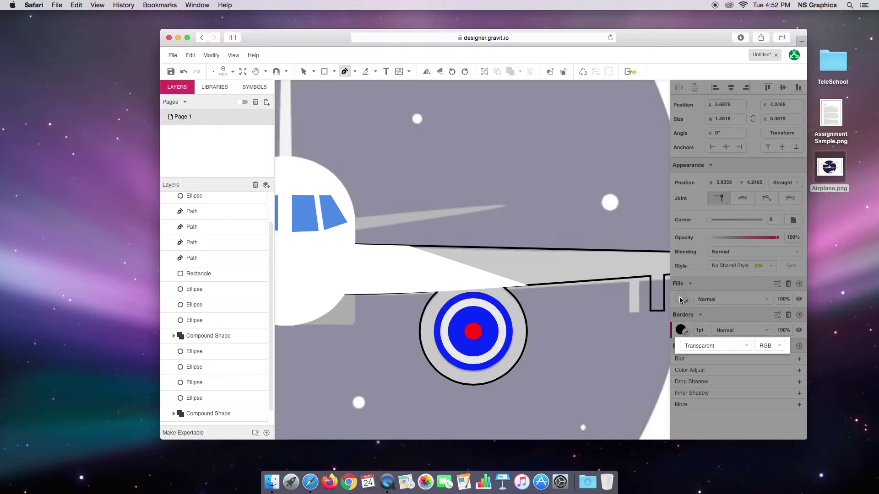
{"action": "left_click", "coordinate": [680, 300]}
{"action": "left_click", "coordinate": [680, 299]}
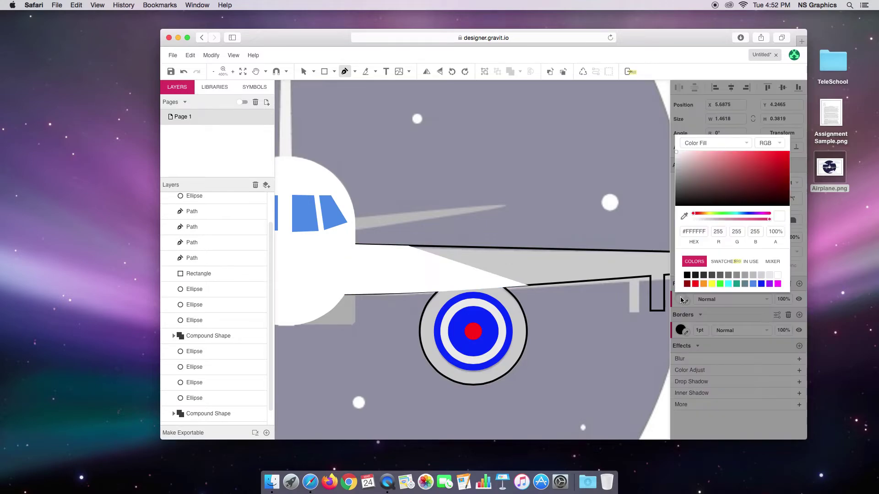
{"action": "left_click", "coordinate": [753, 275]}
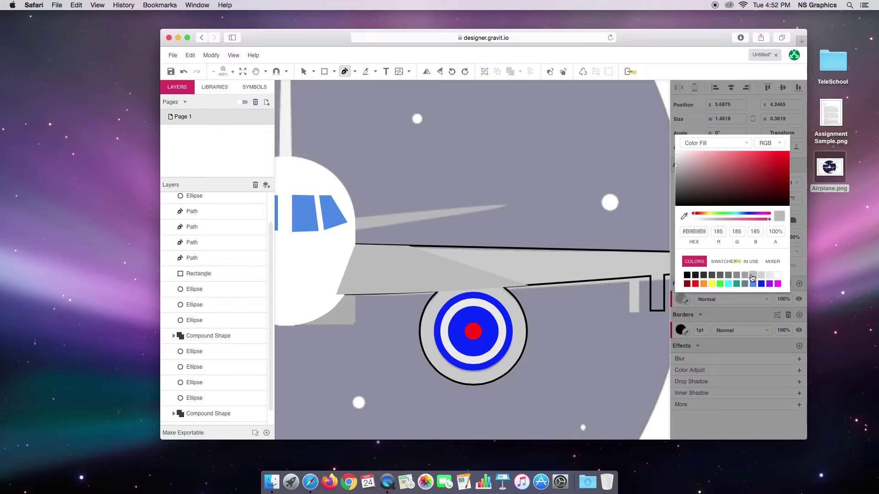
{"action": "left_click", "coordinate": [745, 276]}
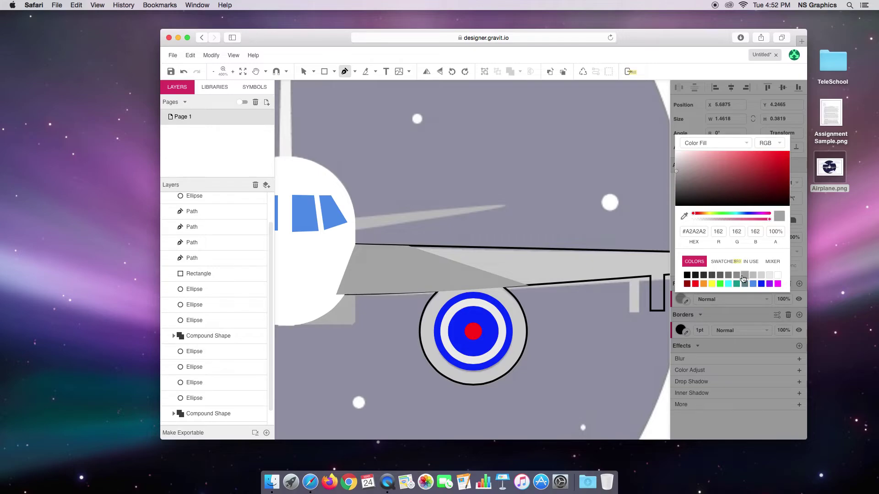
{"action": "left_click", "coordinate": [736, 276]}
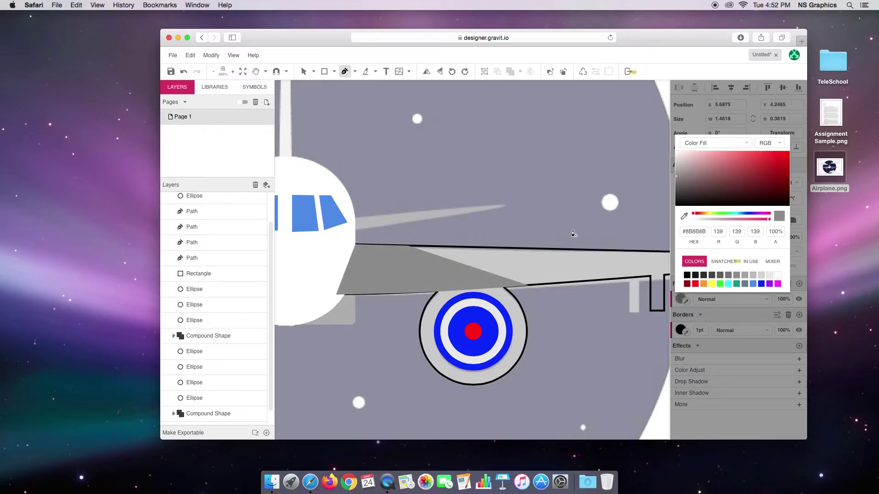
Step: Make the border of the right wing compound shape transparent
{"action": "left_click", "coordinate": [304, 71]}
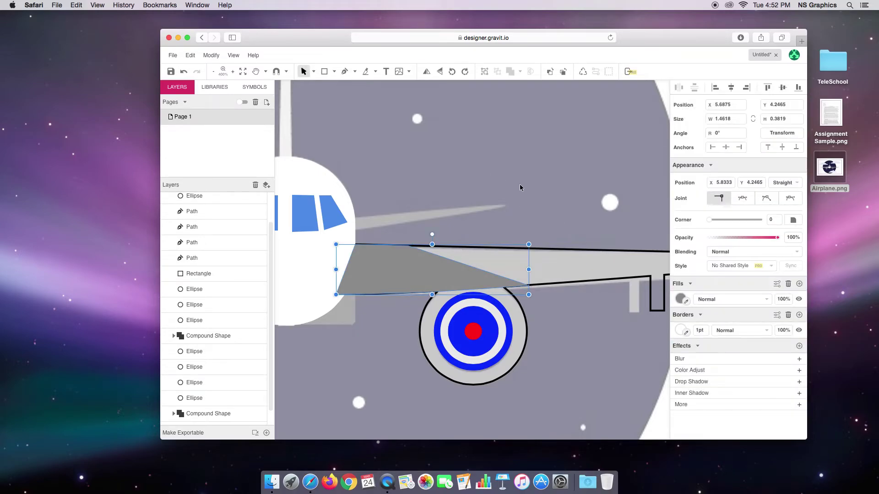
{"action": "left_click", "coordinate": [580, 249]}
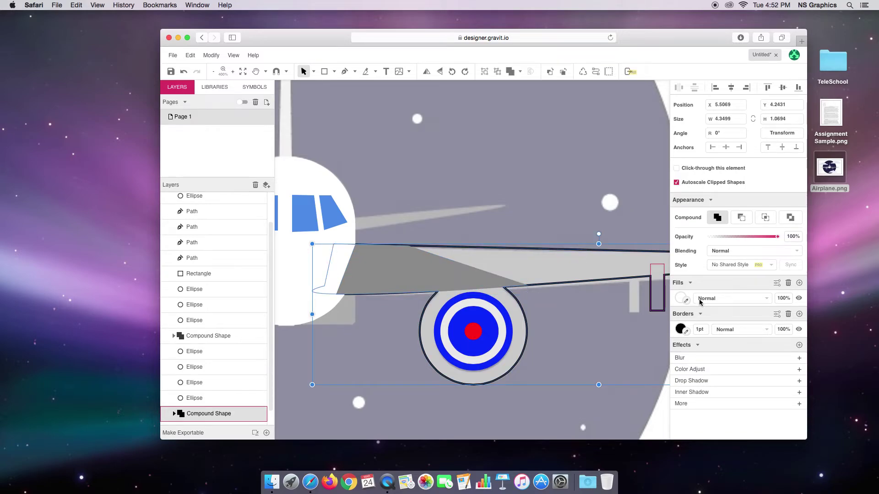
{"action": "left_click", "coordinate": [680, 330]}
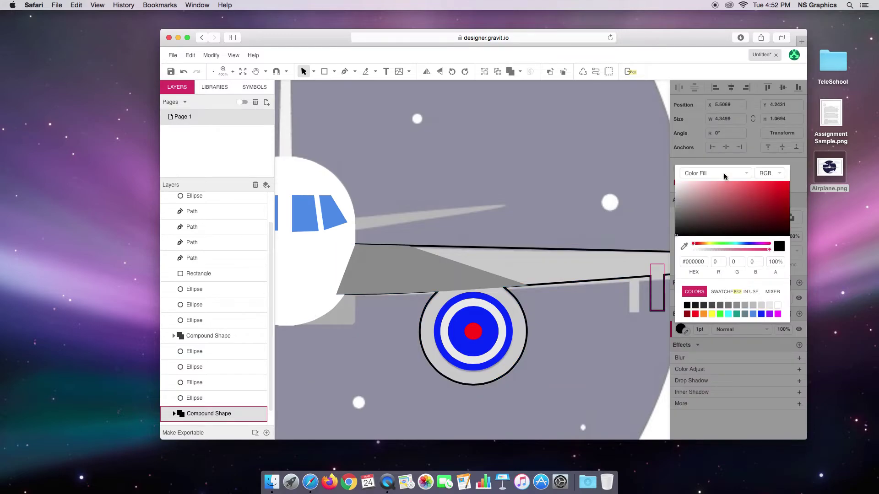
{"action": "left_click", "coordinate": [724, 173]}
{"action": "left_click", "coordinate": [697, 217]}
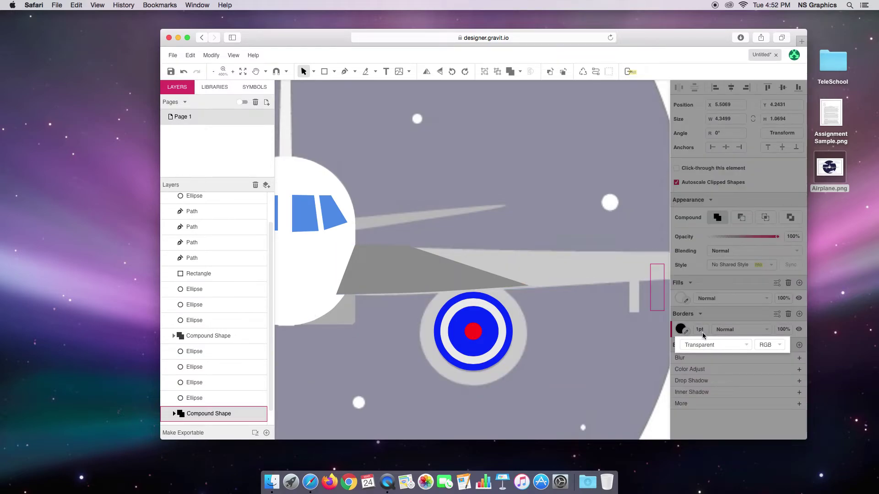
Step: Give the right wing compound shape a solid light grey fill (#B9B9B9)
{"action": "left_click", "coordinate": [680, 297]}
{"action": "left_click", "coordinate": [680, 297]}
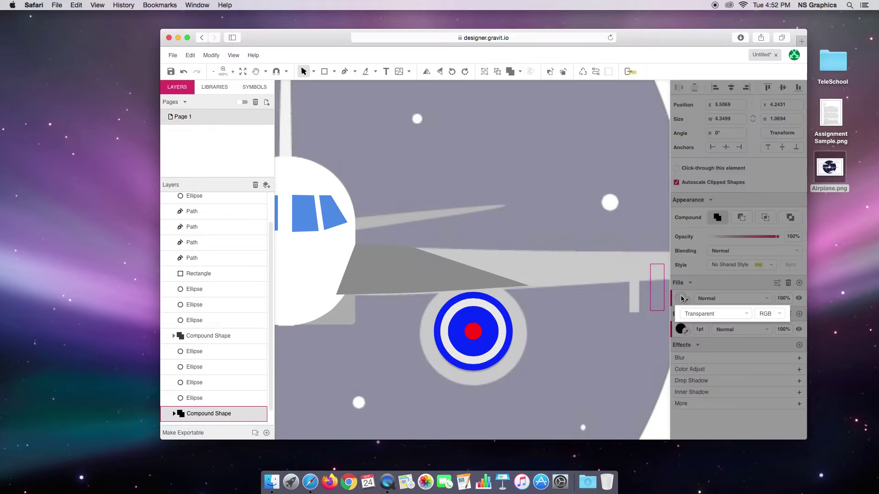
{"action": "left_click", "coordinate": [727, 313]}
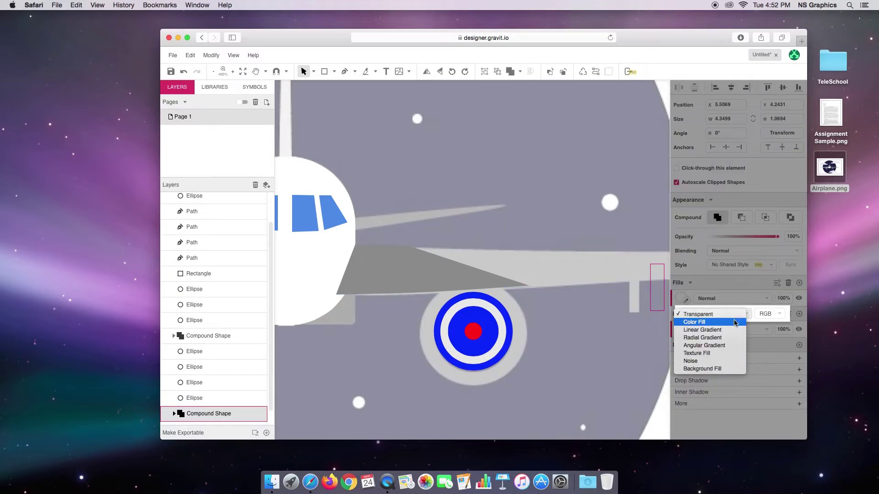
{"action": "left_click", "coordinate": [734, 320]}
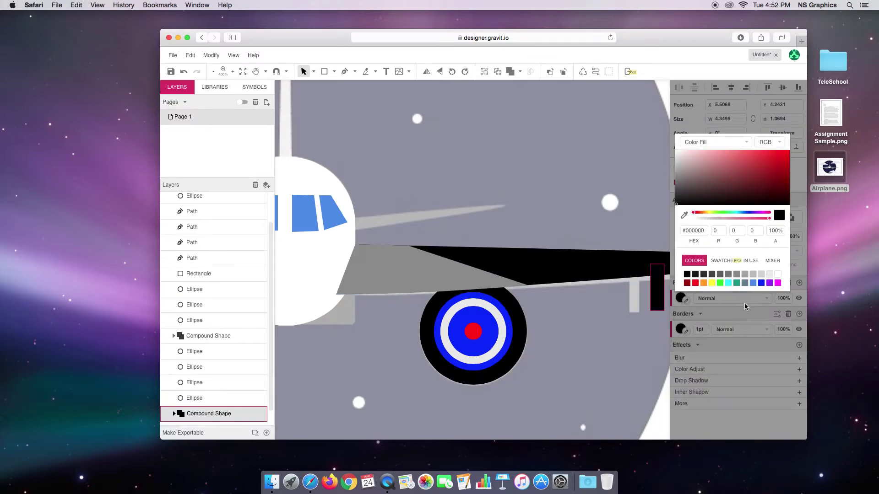
{"action": "left_click", "coordinate": [753, 275]}
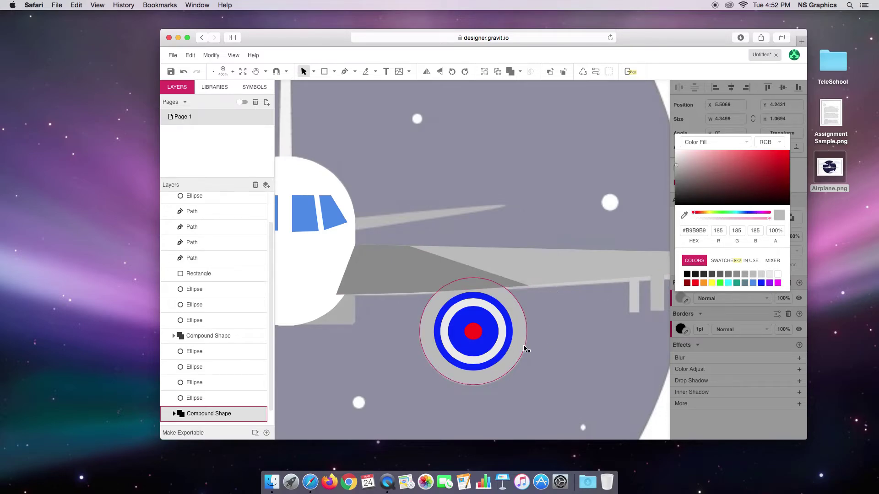
Step: Send the right wing, its shading path and the right engine circles to the back, behind the fuselage
{"action": "key", "text": "super+minus"}
{"action": "key", "text": "super+minus"}
{"action": "left_click", "coordinate": [494, 346]}
{"action": "key", "text": "space"}
{"action": "left_click_drag", "start_coordinate": [420, 336], "coordinate": [538, 354]}
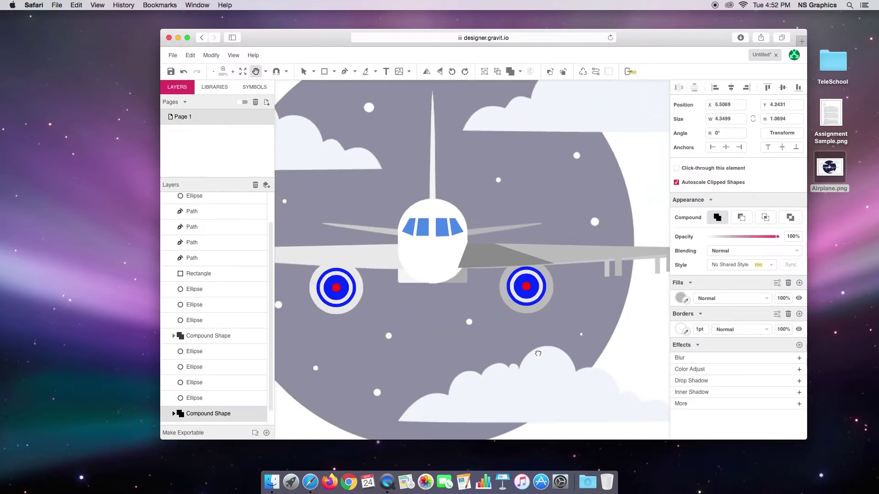
{"action": "key", "text": "space"}
{"action": "left_click_drag", "start_coordinate": [473, 322], "coordinate": [517, 318]}
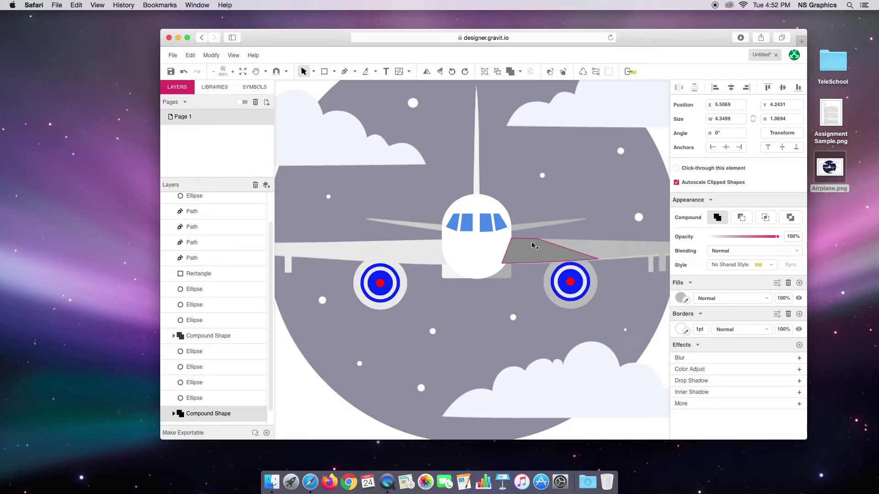
{"action": "left_click_drag", "start_coordinate": [615, 216], "coordinate": [533, 314]}
{"action": "left_click", "coordinate": [215, 57]}
{"action": "mouse_move", "coordinate": [215, 69]}
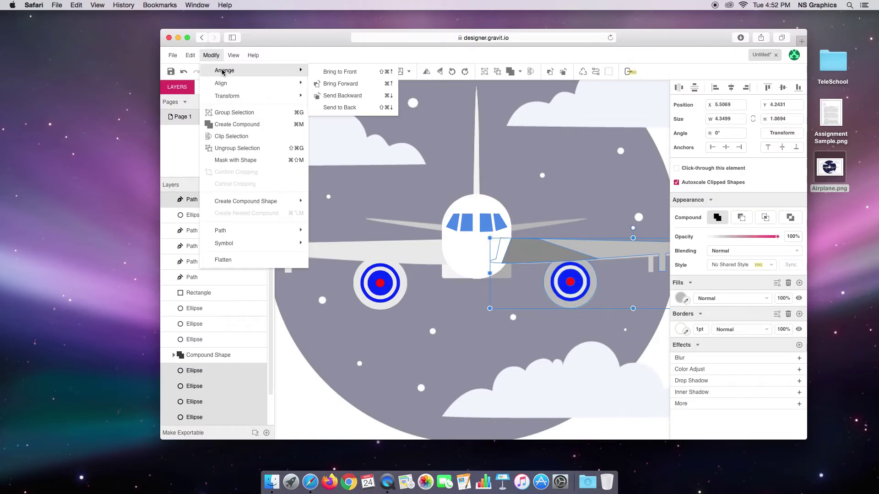
{"action": "left_click", "coordinate": [350, 108]}
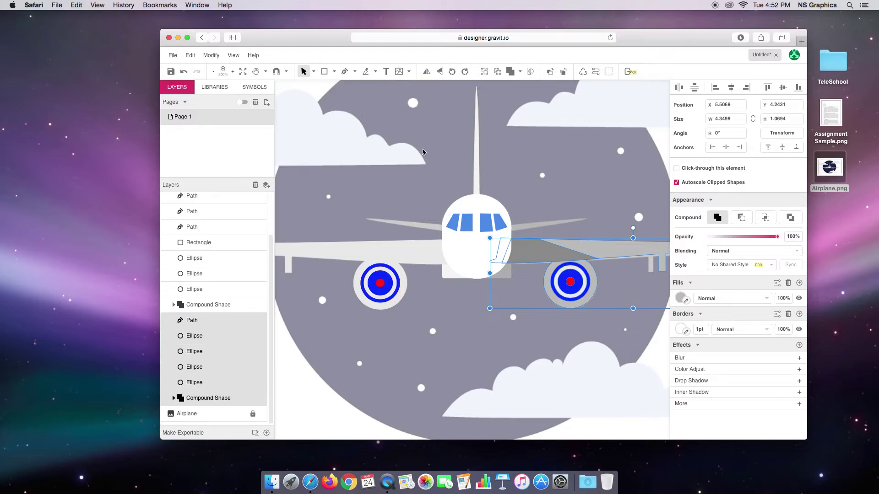
{"action": "left_click", "coordinate": [444, 142]}
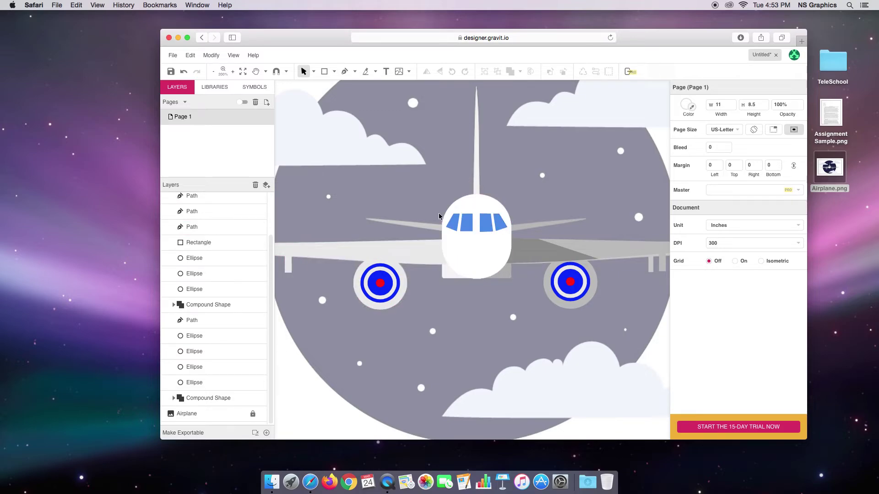
Step: Trace the left tailplane with the Pen tool as a closed triangular path about 1.21 by 0.21 in, ending at the fuselage
{"action": "key", "text": "super+equal"}
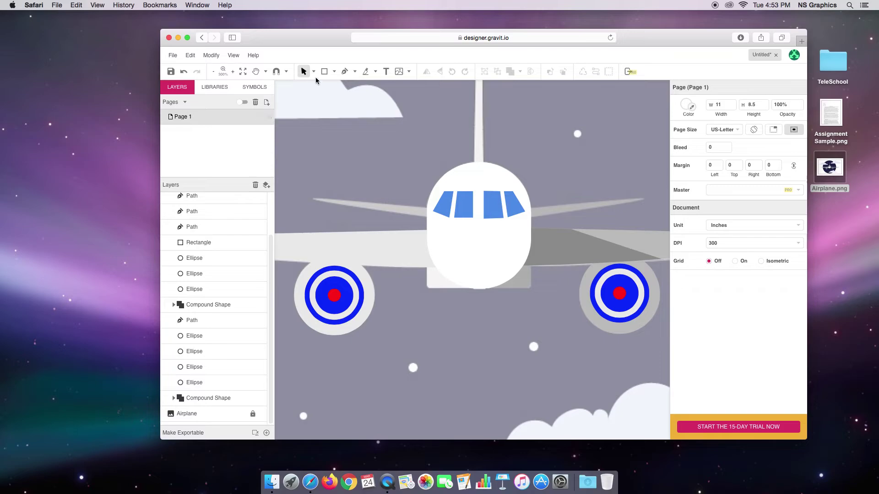
{"action": "left_click", "coordinate": [355, 71]}
{"action": "left_click", "coordinate": [366, 86]}
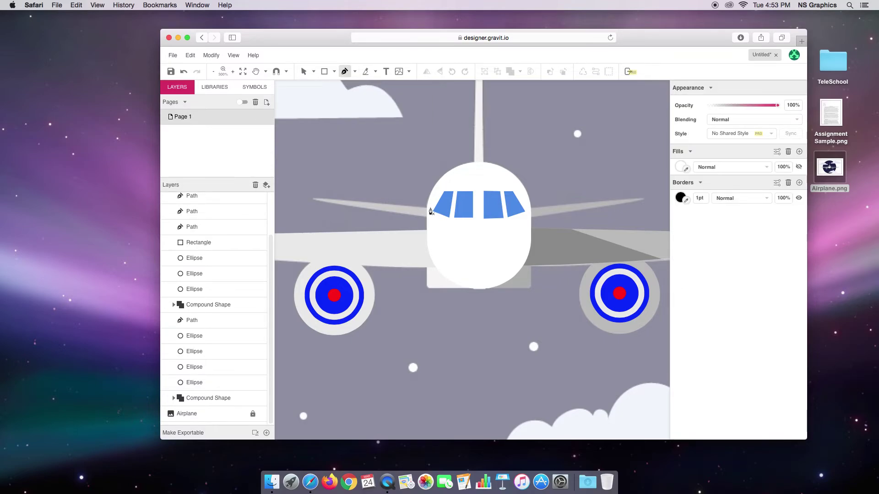
{"action": "left_click", "coordinate": [429, 209]}
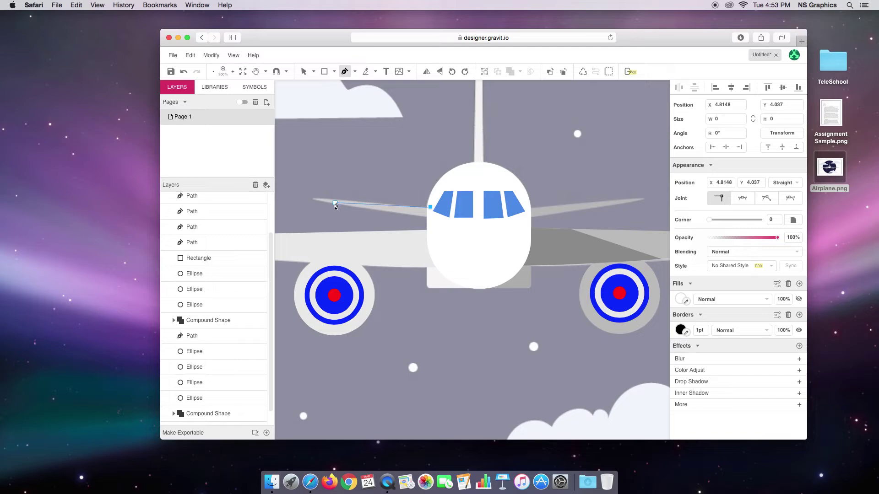
{"action": "left_click", "coordinate": [310, 198]}
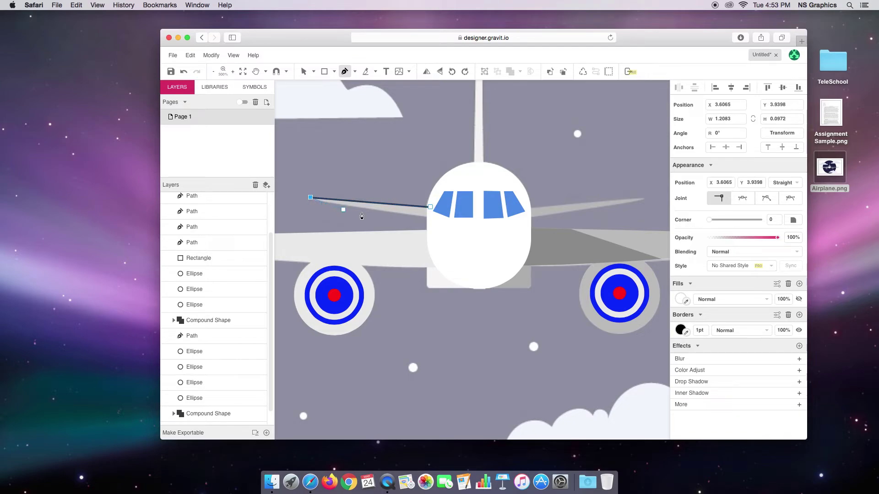
{"action": "left_click", "coordinate": [431, 219]}
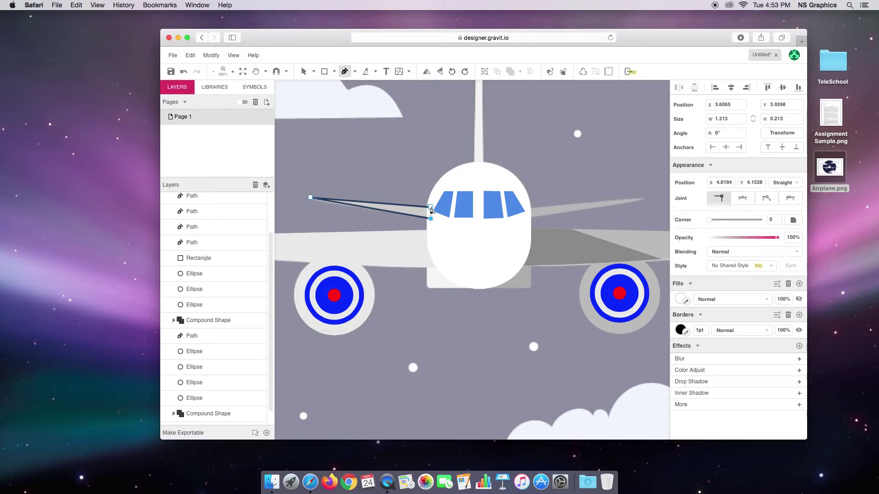
{"action": "left_click", "coordinate": [430, 207]}
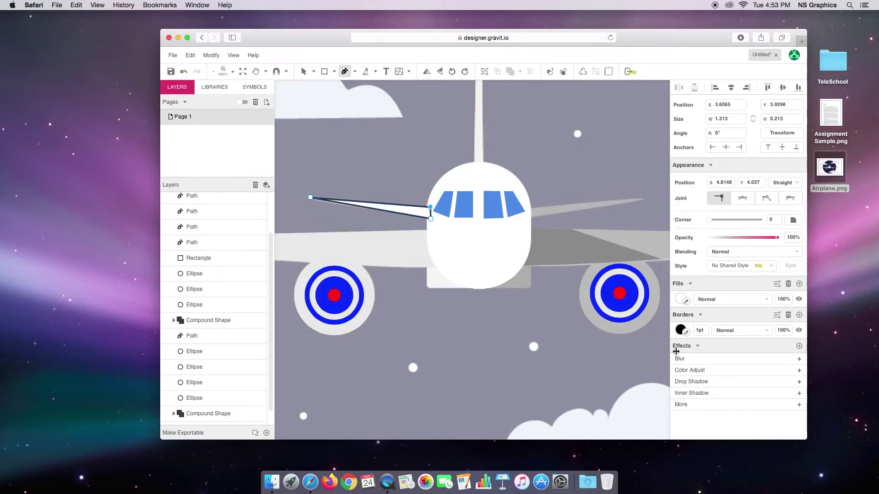
Step: Make the left tailplane path's border transparent
{"action": "left_click", "coordinate": [681, 329]}
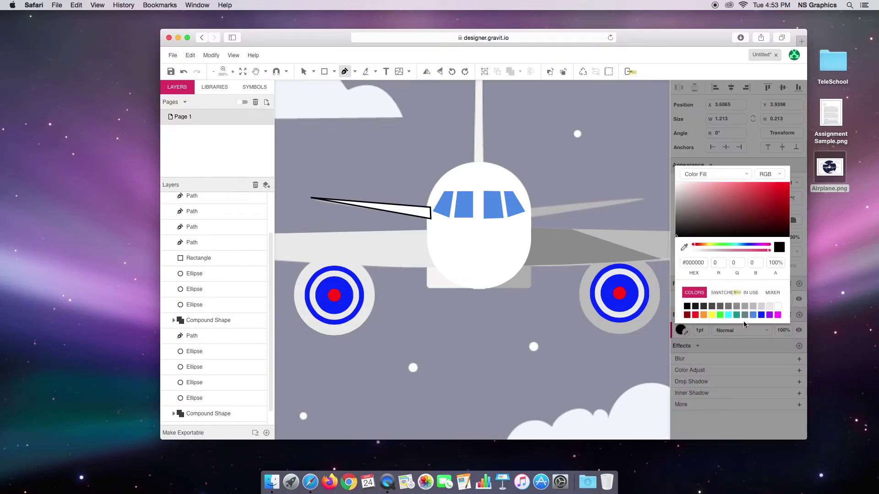
{"action": "left_click", "coordinate": [761, 307]}
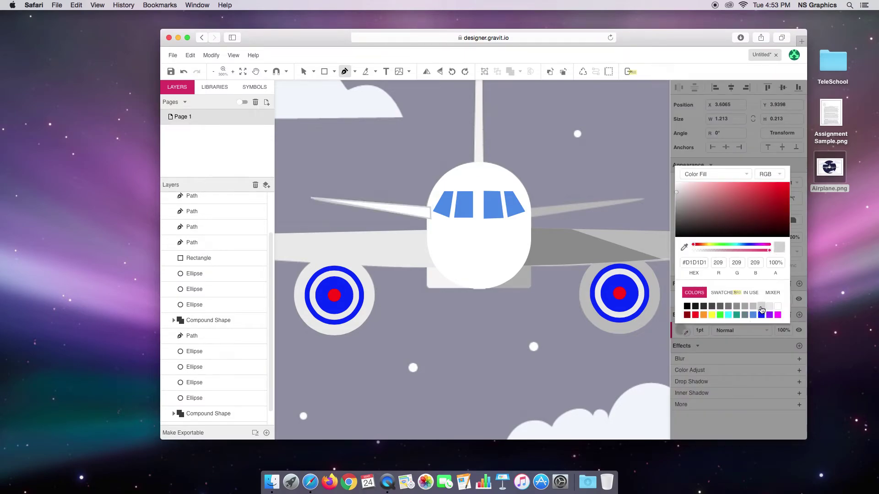
{"action": "left_click", "coordinate": [725, 175]}
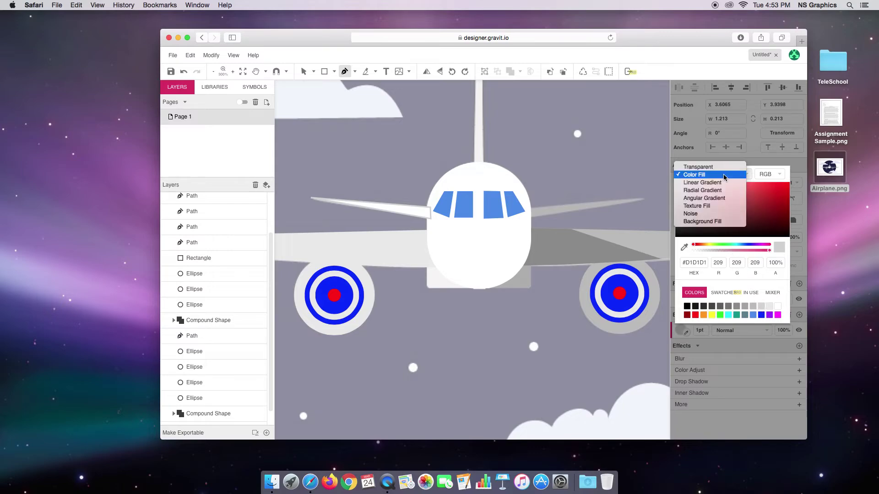
{"action": "left_click", "coordinate": [724, 167]}
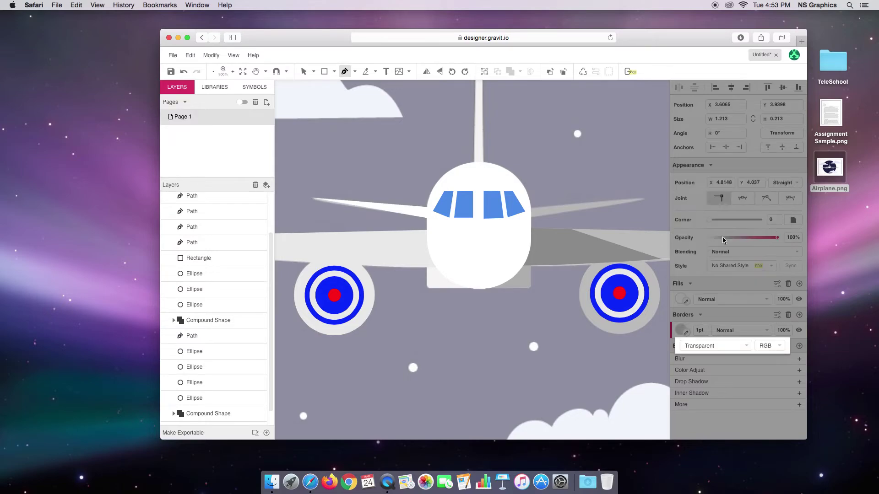
Step: Give the left tailplane path a solid light grey fill (#D1D1D1)
{"action": "left_click", "coordinate": [681, 302]}
{"action": "left_click", "coordinate": [682, 300]}
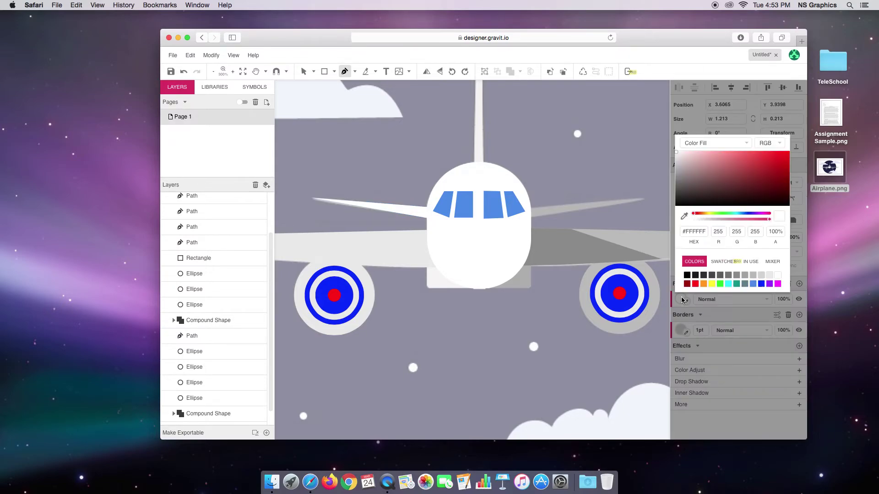
{"action": "left_click", "coordinate": [760, 276]}
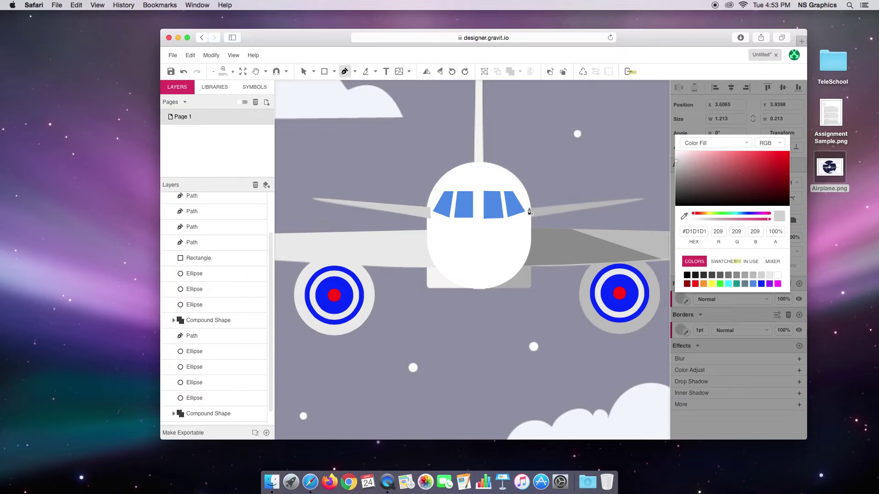
Step: Duplicate the left tailplane, flip the copy horizontally and move it over the right tailplane in the reference image
{"action": "left_click", "coordinate": [303, 71]}
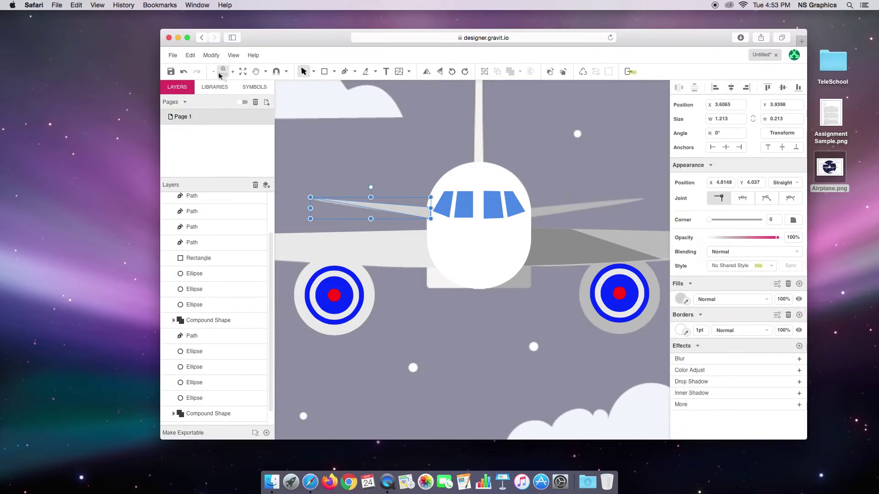
{"action": "left_click", "coordinate": [213, 55]}
{"action": "mouse_move", "coordinate": [190, 56]}
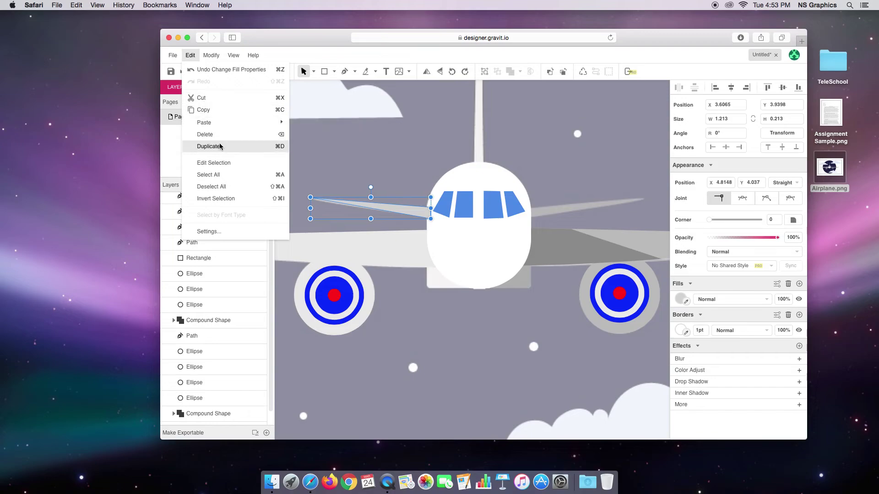
{"action": "left_click", "coordinate": [219, 144]}
{"action": "left_click", "coordinate": [211, 55]}
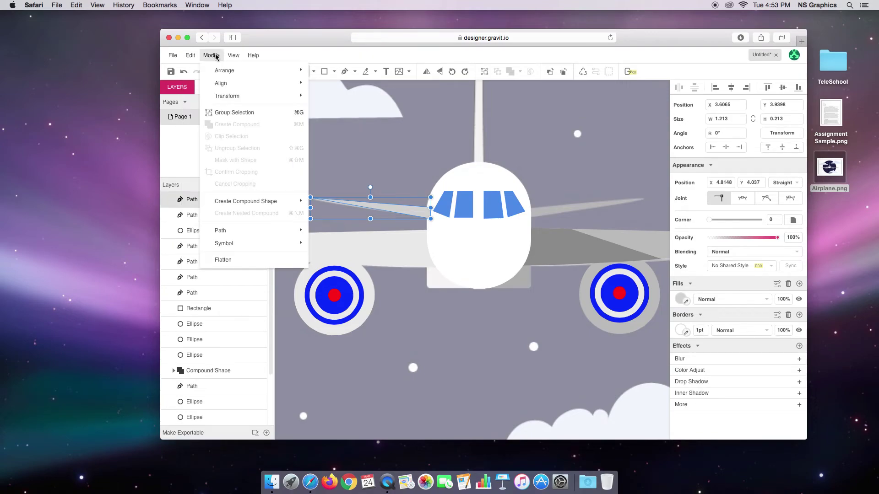
{"action": "mouse_move", "coordinate": [231, 98]}
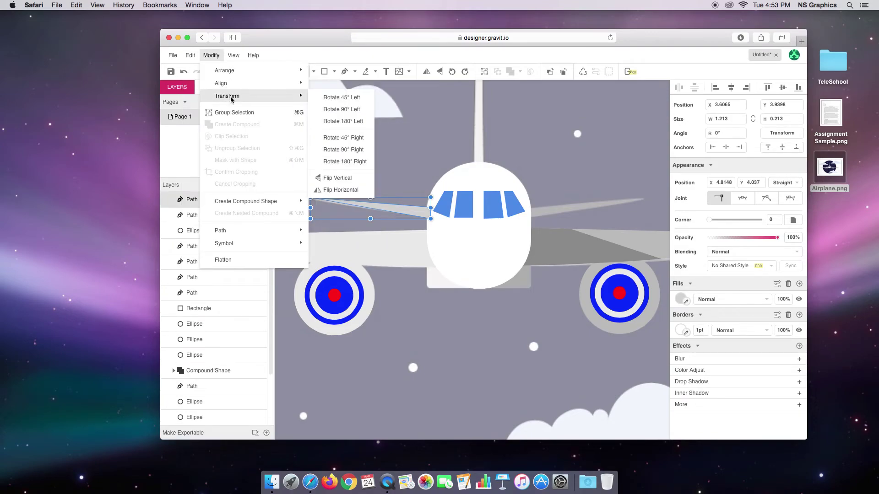
{"action": "left_click", "coordinate": [353, 191]}
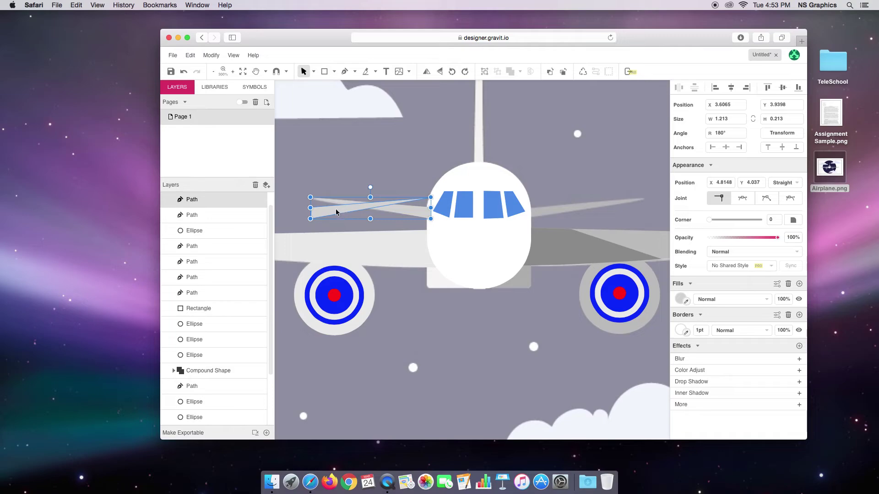
{"action": "left_click_drag", "start_coordinate": [336, 212], "coordinate": [551, 209]}
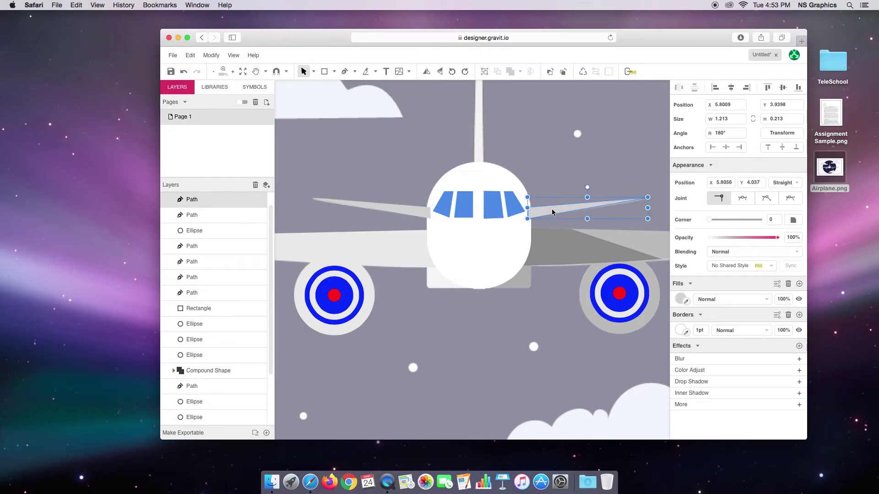
Step: Send both tailplane paths to the back, behind the fuselage
{"action": "left_click", "coordinate": [413, 213], "text": "shift"}
{"action": "left_click", "coordinate": [211, 55]}
{"action": "mouse_move", "coordinate": [238, 70]}
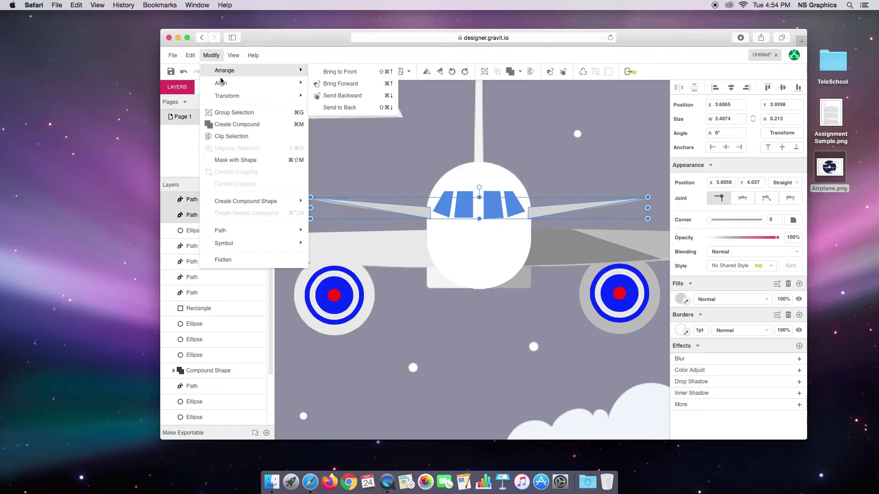
{"action": "left_click", "coordinate": [349, 107]}
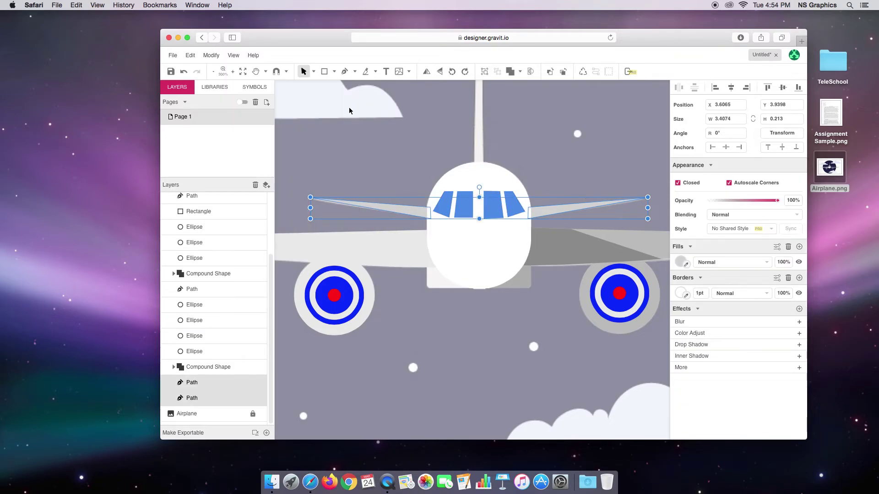
{"action": "scroll", "coordinate": [494, 151], "scroll_direction": "up", "scroll_amount": 5}
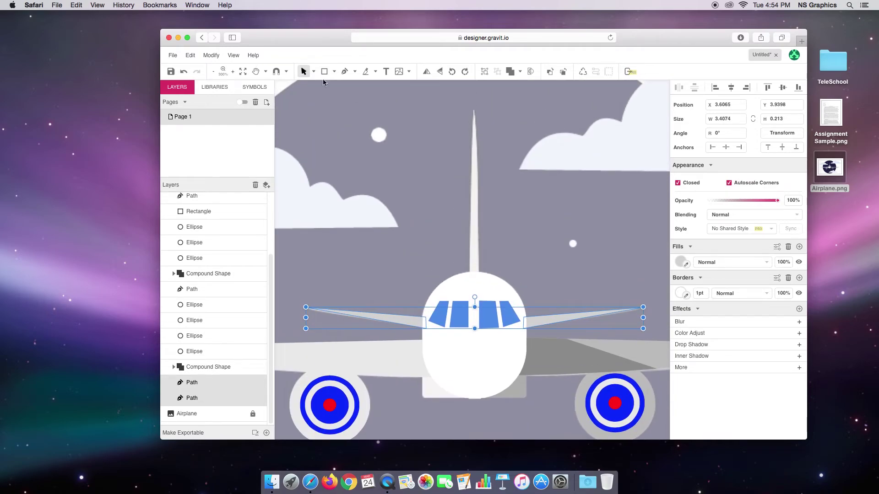
{"action": "left_click", "coordinate": [355, 72]}
{"action": "left_click", "coordinate": [366, 84]}
{"action": "left_click", "coordinate": [469, 276]}
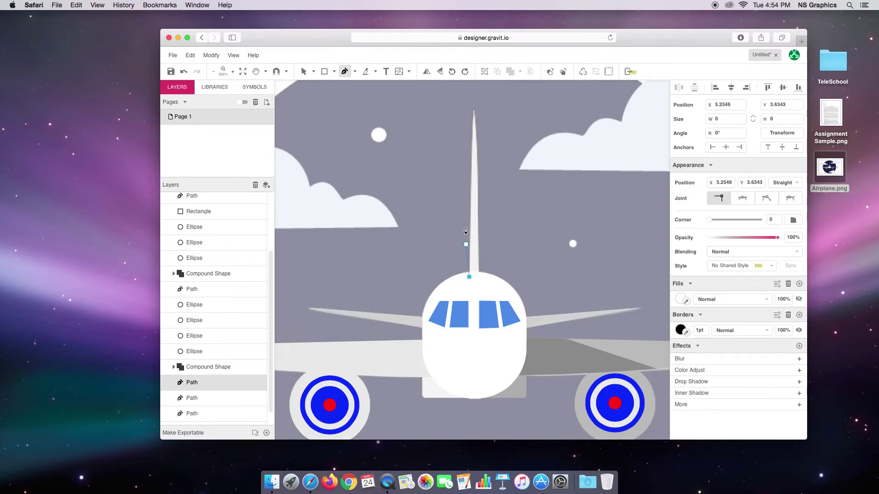
{"action": "left_click", "coordinate": [472, 104]}
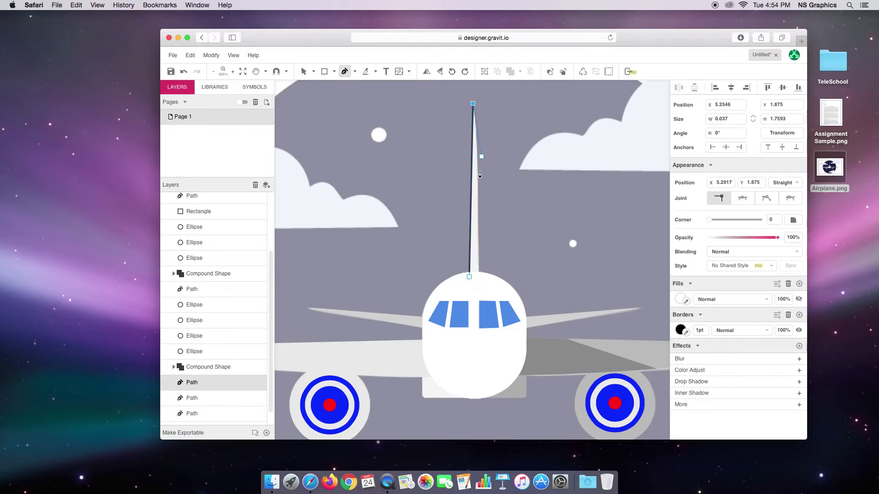
{"action": "left_click", "coordinate": [480, 278]}
{"action": "left_click", "coordinate": [469, 277]}
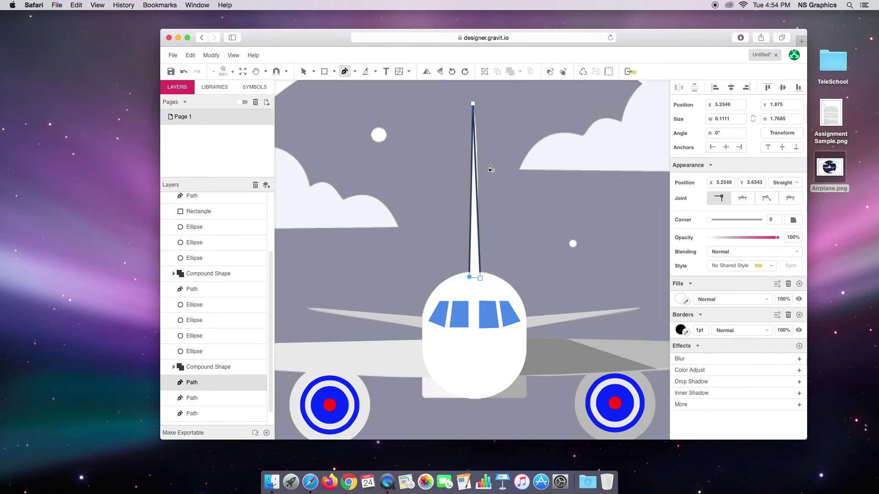
{"action": "key", "text": "Escape"}
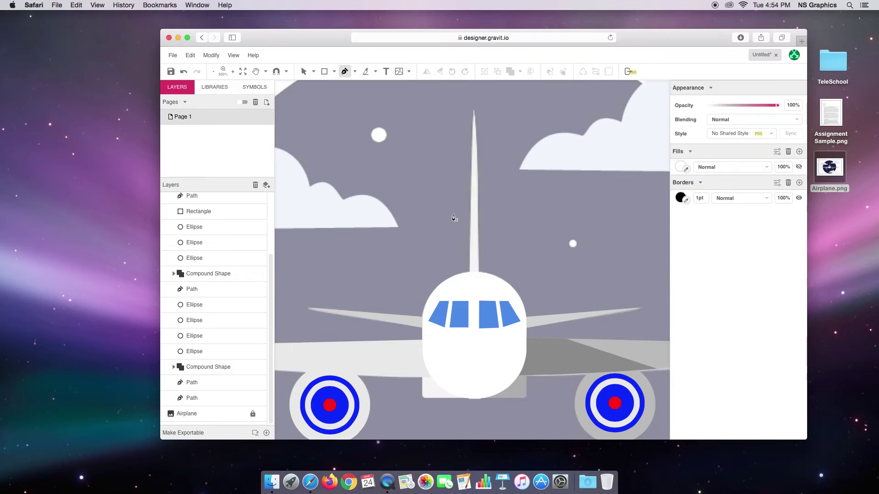
Step: Trace the vertical tail fin with the Pen tool as a closed path about 0.10 by 1.74 in, with a curved point midway up each side
{"action": "left_click", "coordinate": [469, 277]}
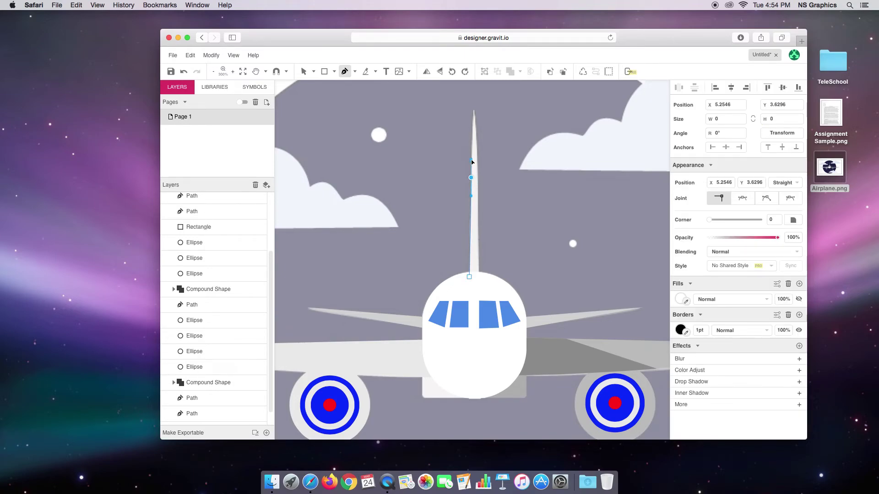
{"action": "left_click", "coordinate": [473, 110]}
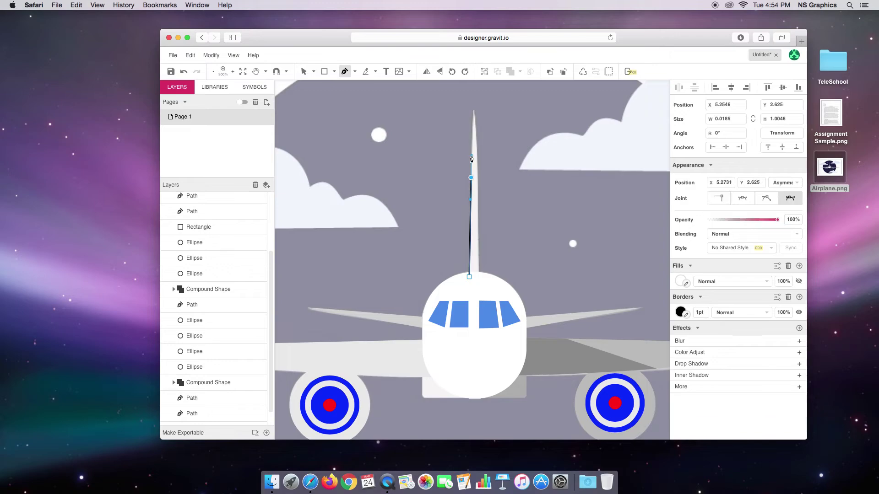
{"action": "left_click", "coordinate": [474, 110]}
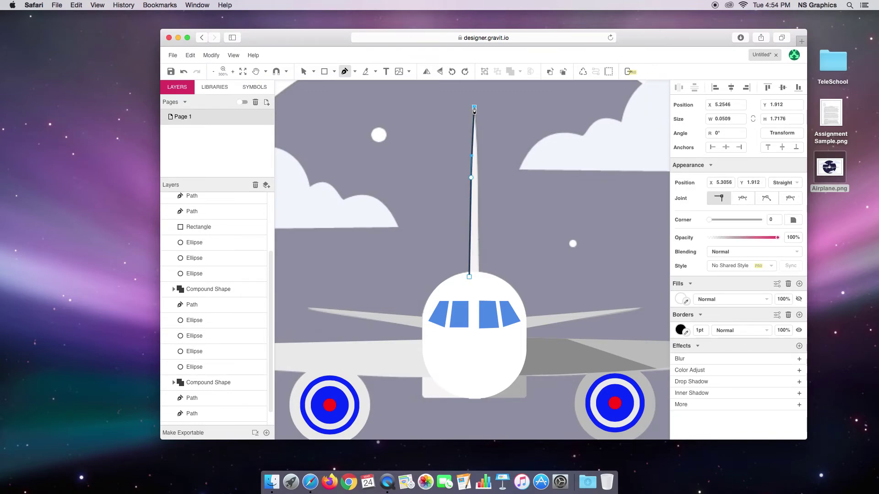
{"action": "left_click", "coordinate": [477, 178]}
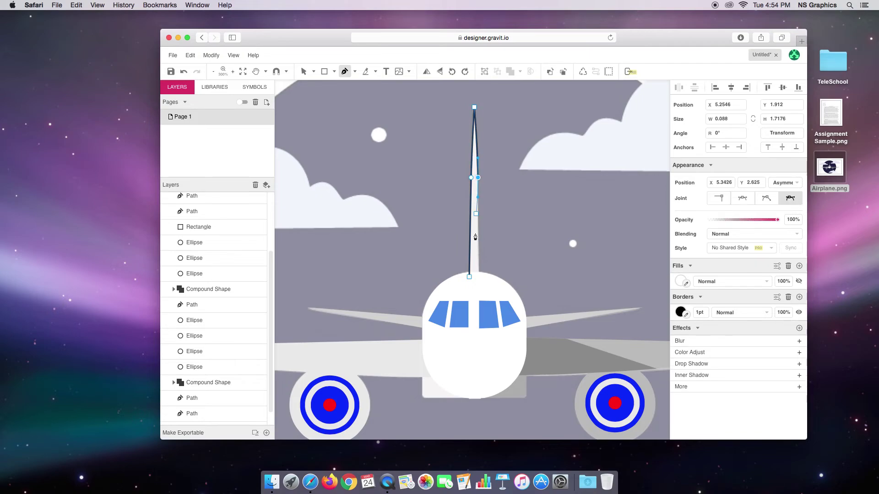
{"action": "left_click", "coordinate": [479, 278]}
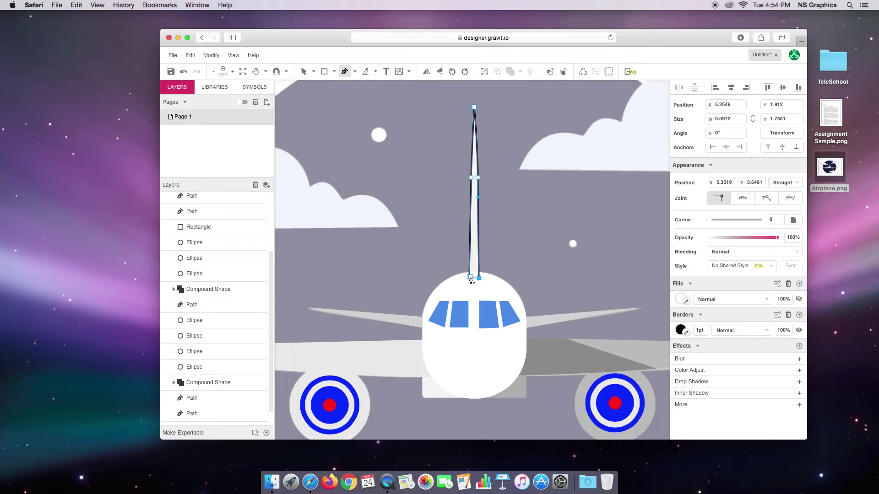
{"action": "left_click", "coordinate": [469, 278]}
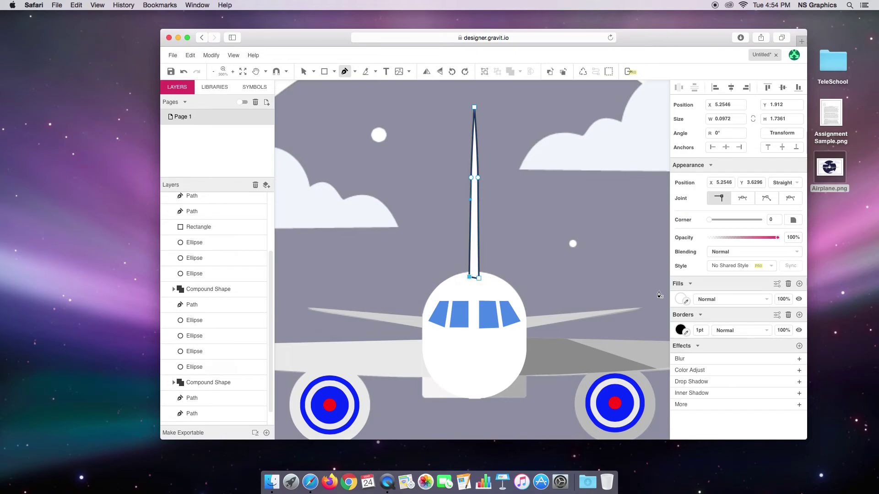
Step: Make the tail fin path's border transparent and give it a solid light grey fill (#D1D1D1)
{"action": "left_click", "coordinate": [681, 330]}
{"action": "left_click", "coordinate": [714, 174]}
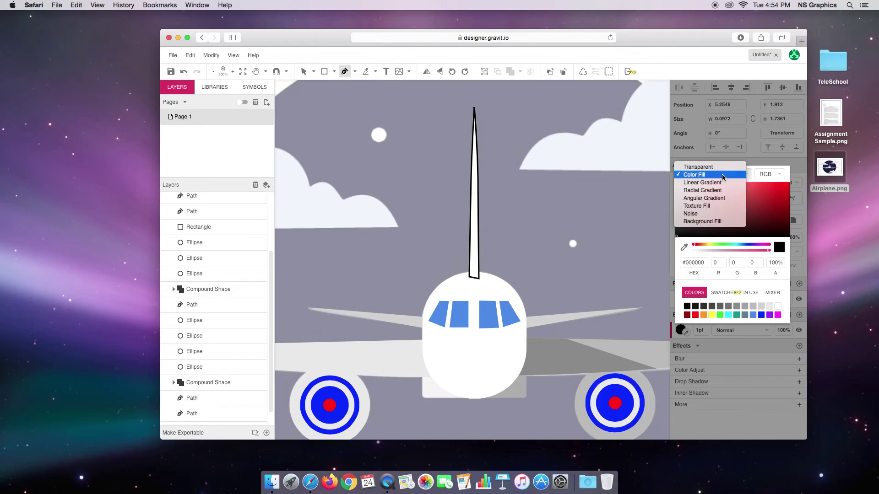
{"action": "left_click", "coordinate": [702, 168]}
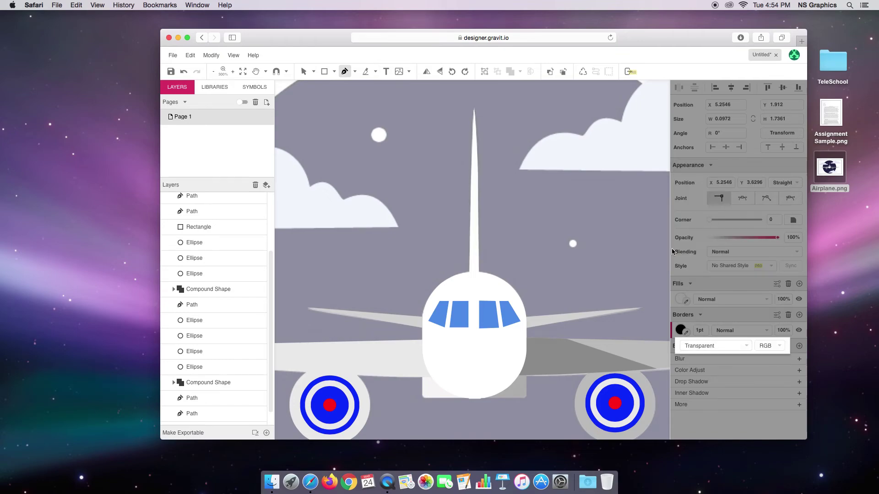
{"action": "left_click", "coordinate": [680, 299]}
{"action": "left_click", "coordinate": [680, 300]}
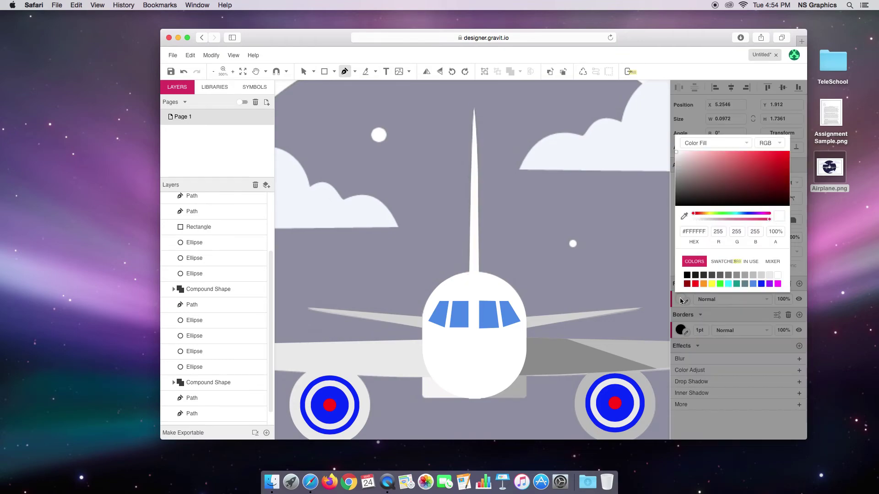
{"action": "left_click", "coordinate": [761, 276]}
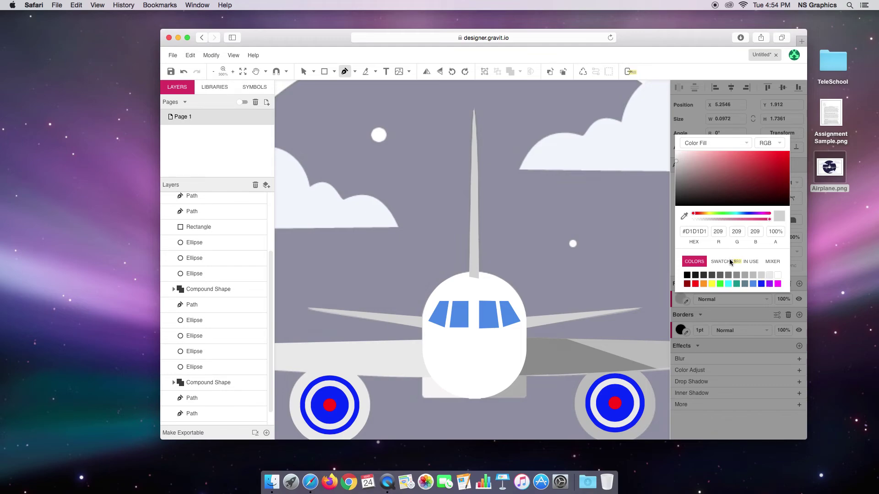
Step: Send the tail fin path to the back, behind the fuselage
{"action": "left_click", "coordinate": [211, 54]}
{"action": "mouse_move", "coordinate": [226, 71]}
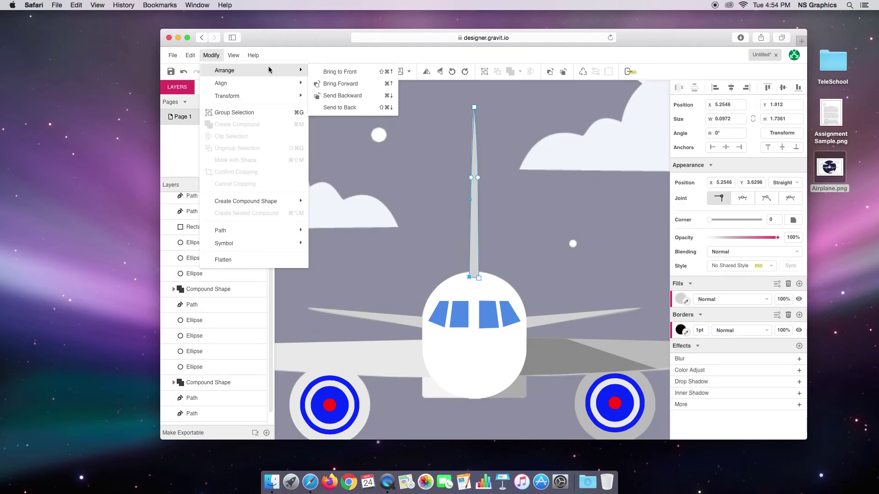
{"action": "left_click", "coordinate": [349, 108]}
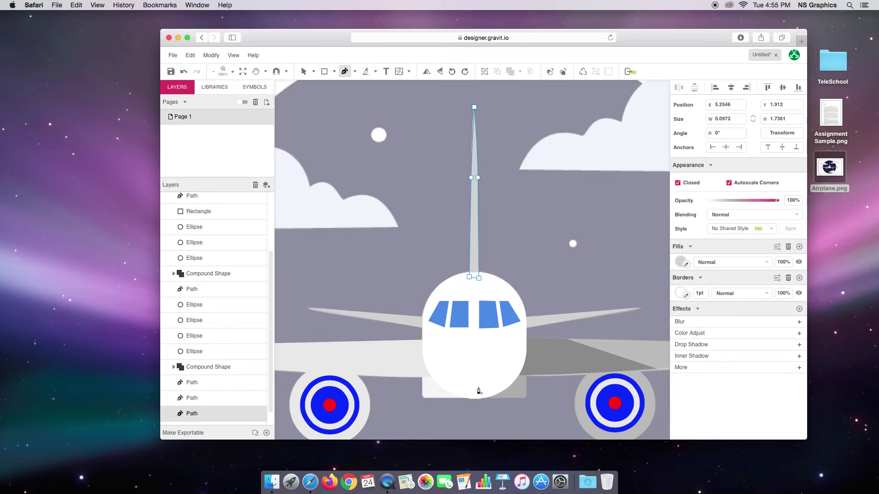
Step: Draw a rectangle about 0.54 by 0.44 in over the left half of the block beneath the fuselage, up to its centre line
{"action": "key", "text": "space"}
{"action": "left_click_drag", "start_coordinate": [489, 410], "coordinate": [462, 267]}
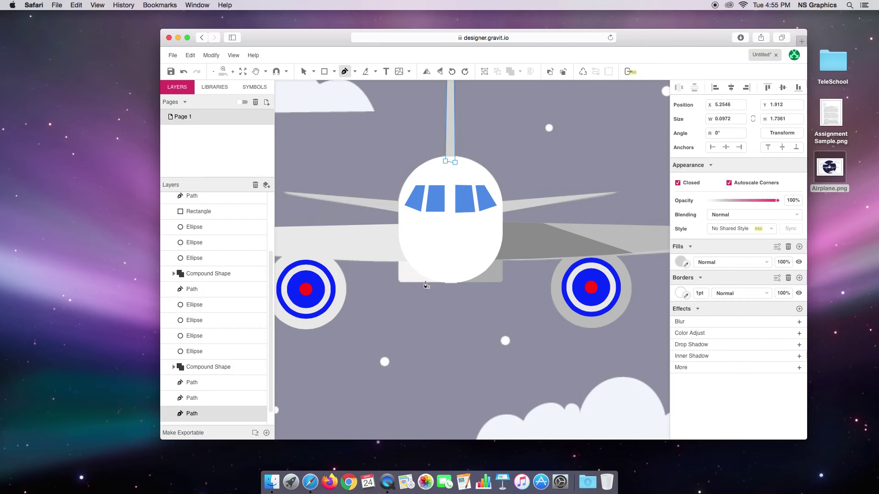
{"action": "key", "text": "super+equal"}
{"action": "key", "text": "super+equal"}
{"action": "key", "text": "space"}
{"action": "left_click_drag", "start_coordinate": [510, 355], "coordinate": [486, 258]}
{"action": "scroll", "coordinate": [510, 270], "scroll_direction": "down", "scroll_amount": 10}
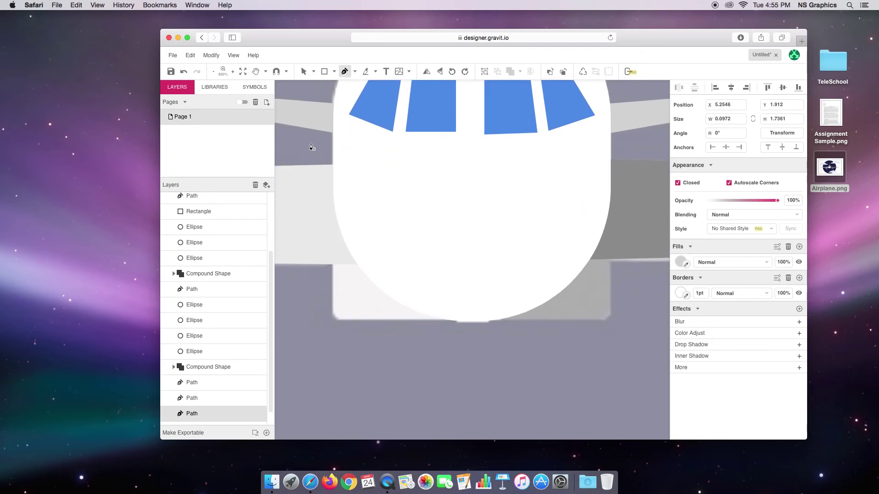
{"action": "left_click", "coordinate": [334, 71]}
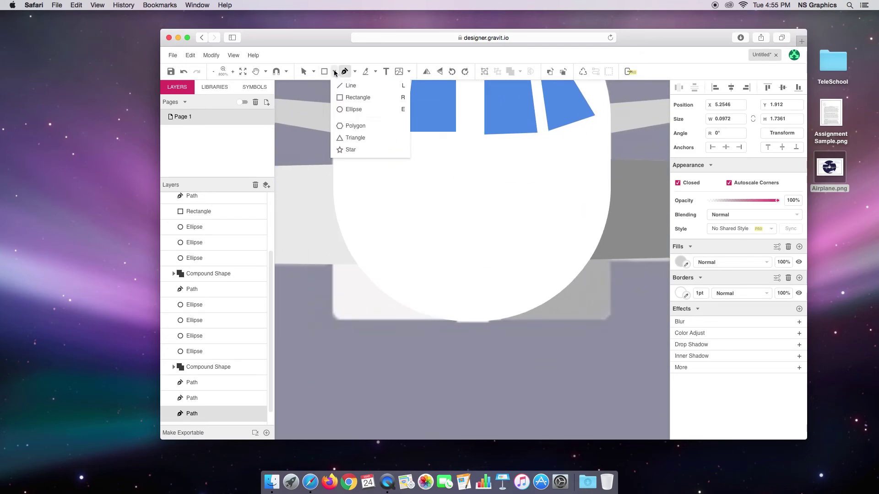
{"action": "left_click", "coordinate": [347, 98]}
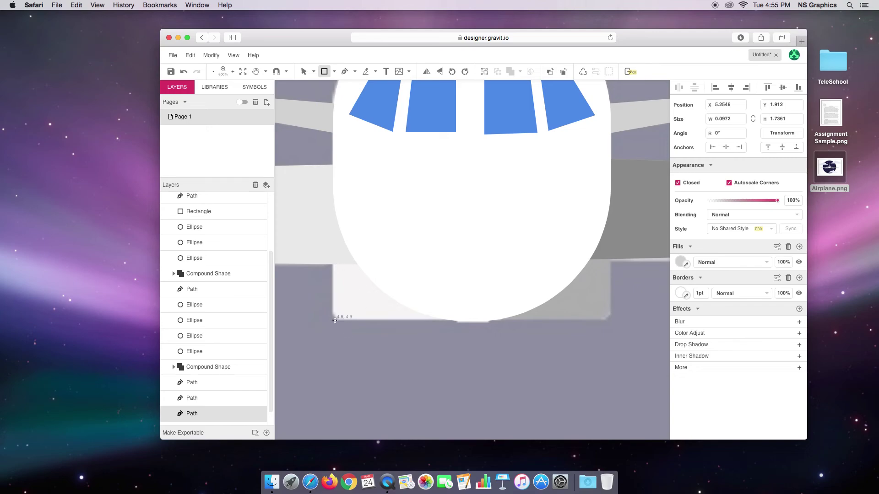
{"action": "mouse_move", "coordinate": [332, 322]}
{"action": "left_mouse_down"}
{"action": "mouse_move", "coordinate": [414, 216]}
{"action": "mouse_move", "coordinate": [474, 204]}
{"action": "left_mouse_up"}
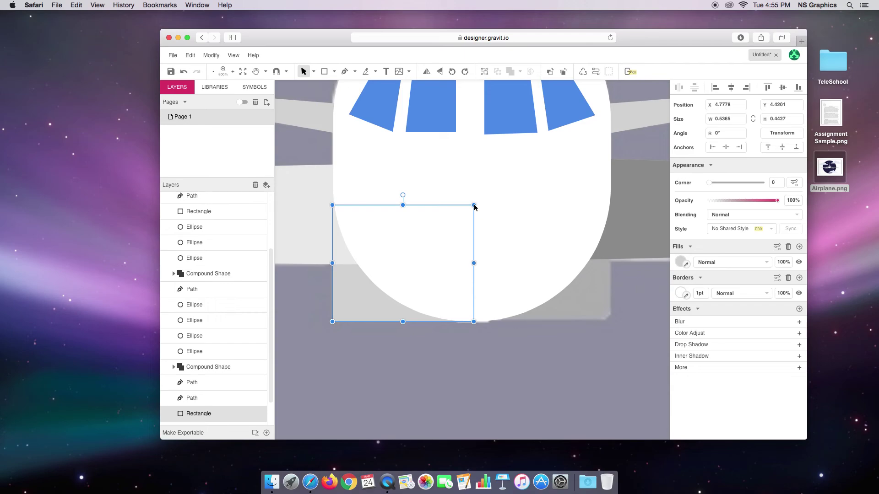
Step: Round the corners of the rectangle beneath the fuselage to a radius of 0.02 using the Subselect tool
{"action": "left_click", "coordinate": [314, 72]}
{"action": "left_click", "coordinate": [326, 98]}
{"action": "left_click_drag", "start_coordinate": [337, 318], "coordinate": [344, 314]}
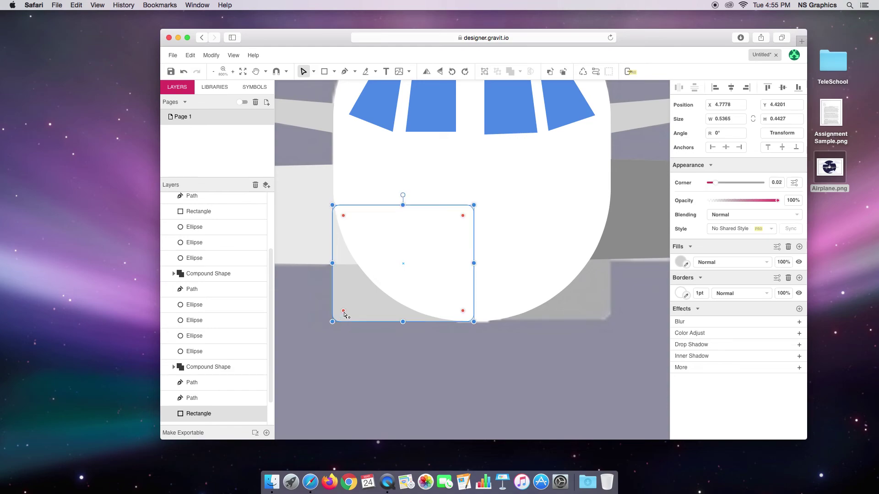
Step: Duplicate the rounded rectangle beneath the fuselage and move the copy over the block's right half, at X about 5.30 in
{"action": "left_click", "coordinate": [191, 56]}
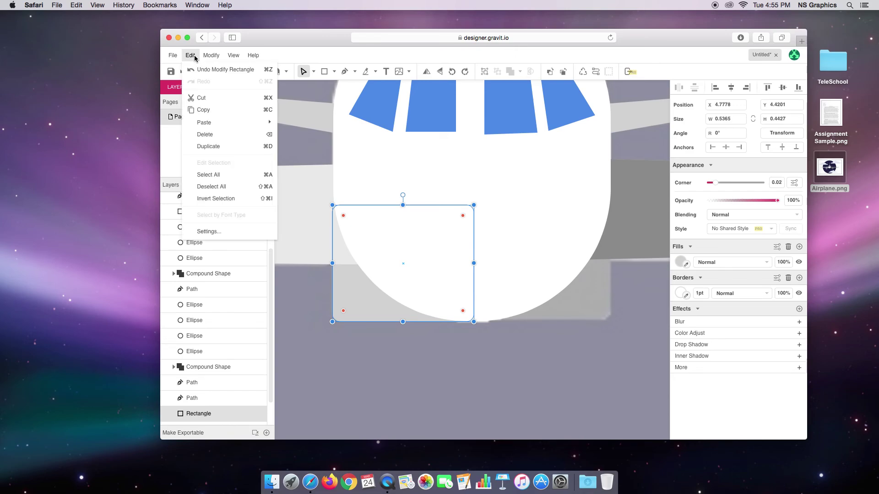
{"action": "left_click", "coordinate": [247, 146]}
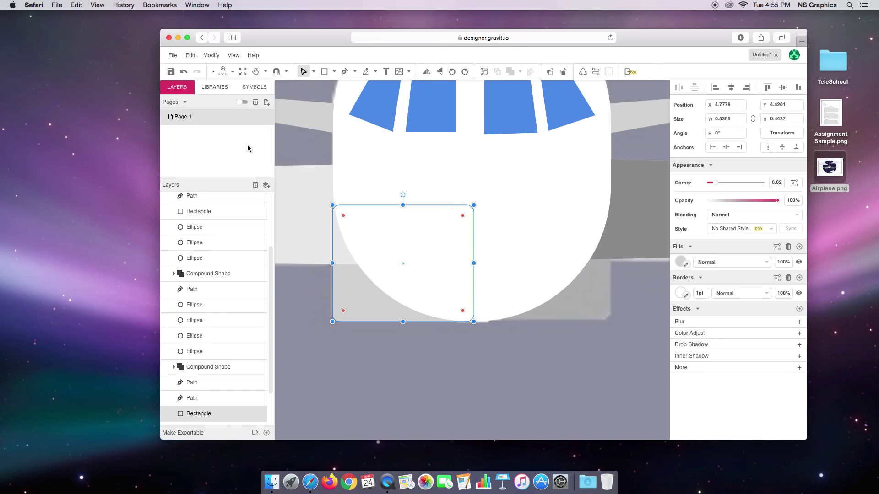
{"action": "left_click_drag", "start_coordinate": [370, 308], "coordinate": [507, 312]}
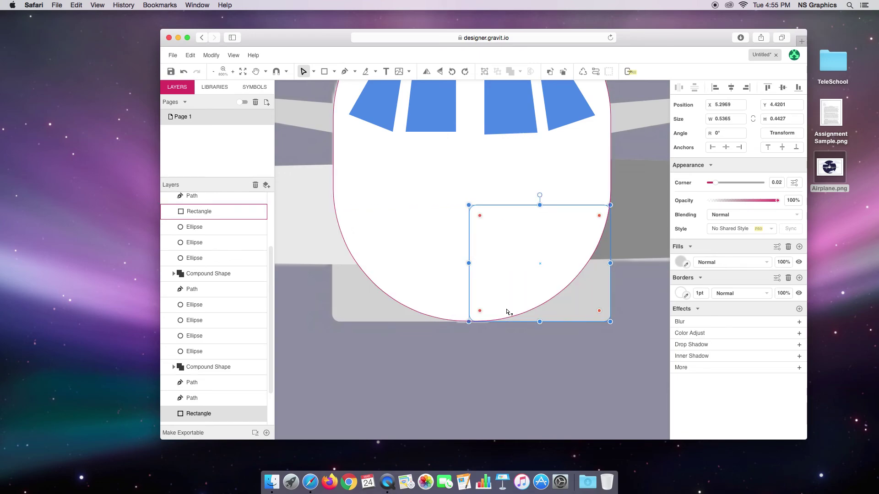
Step: Give the right-hand rectangle beneath the fuselage a solid dark grey fill (#8B8B8B)
{"action": "left_click", "coordinate": [682, 295]}
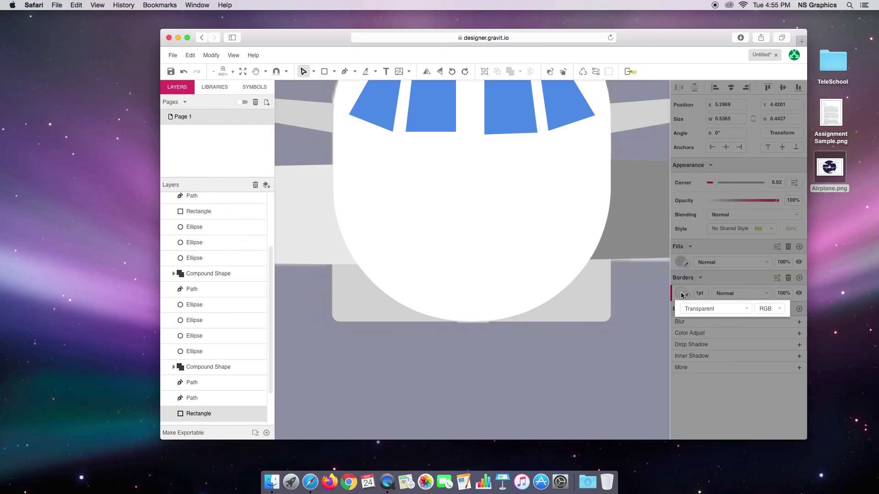
{"action": "left_click", "coordinate": [684, 264]}
{"action": "left_click", "coordinate": [682, 263]}
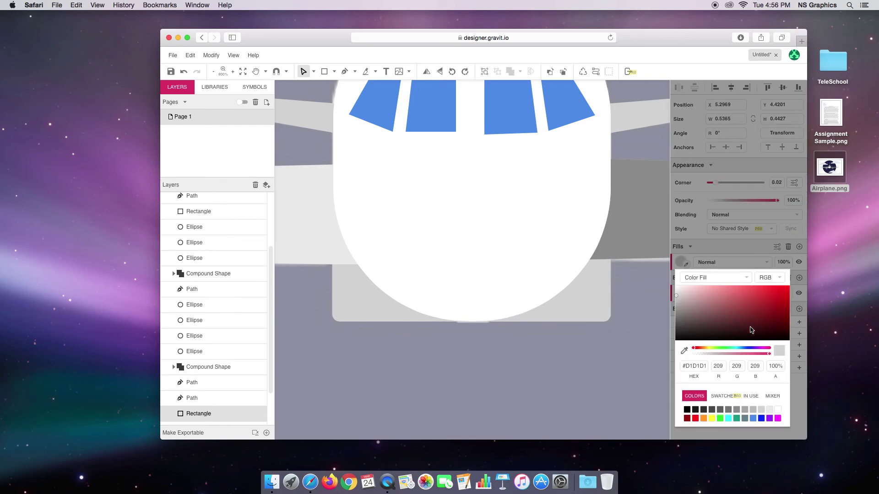
{"action": "left_click", "coordinate": [744, 410]}
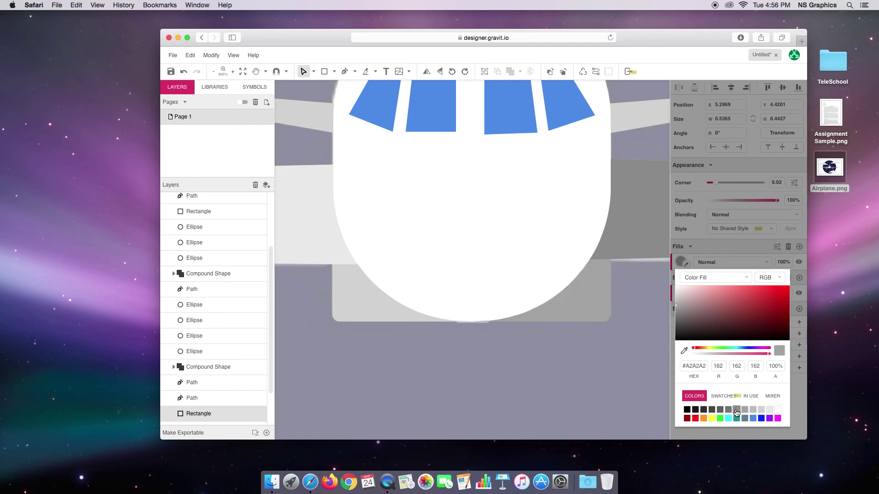
{"action": "left_click", "coordinate": [735, 411]}
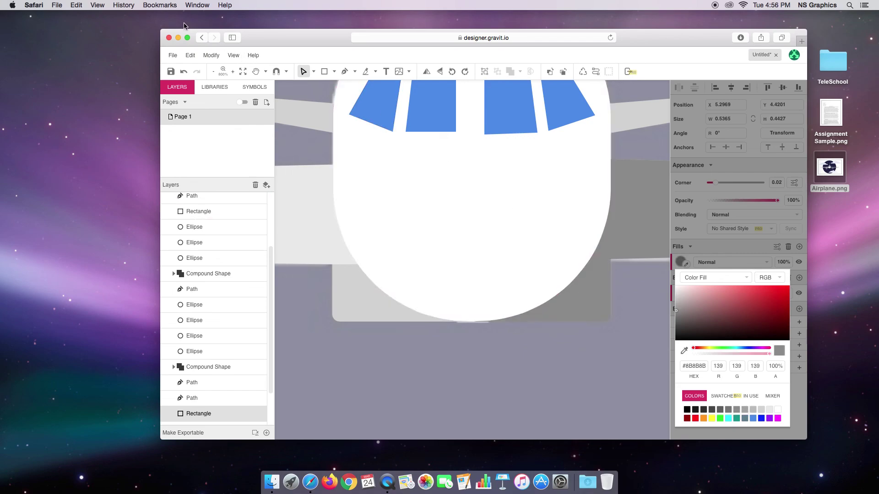
Step: Send the dark grey right-hand rectangle to the back, behind the other airplane shapes
{"action": "left_click", "coordinate": [213, 54]}
{"action": "mouse_move", "coordinate": [219, 69]}
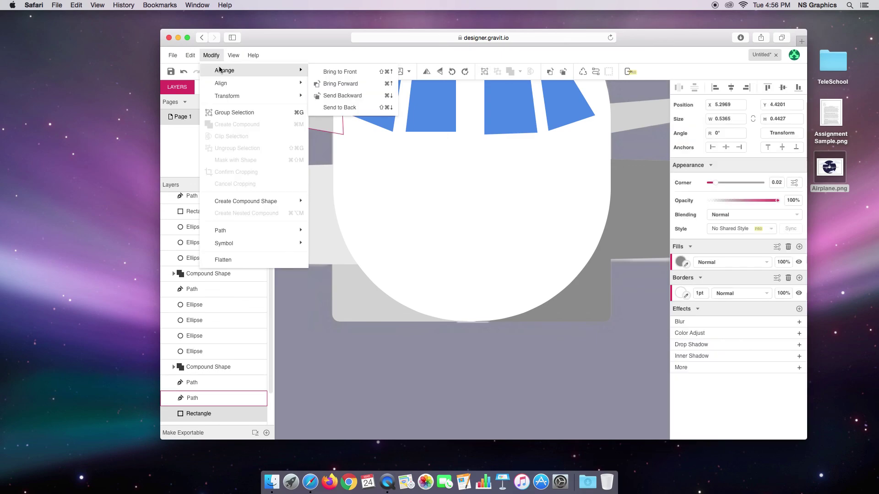
{"action": "left_click", "coordinate": [349, 107]}
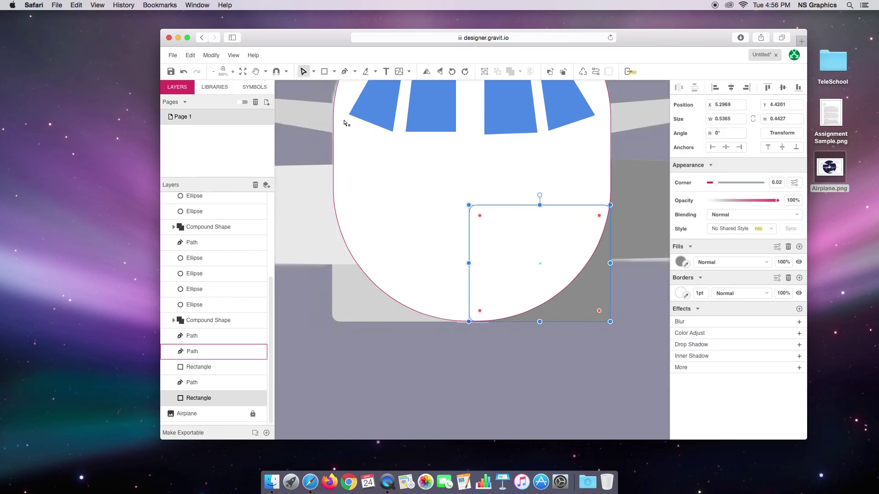
Step: Change the fill of the left-hand rectangle beneath the fuselage to a mid grey (#B9B9B9)
{"action": "left_click", "coordinate": [350, 324]}
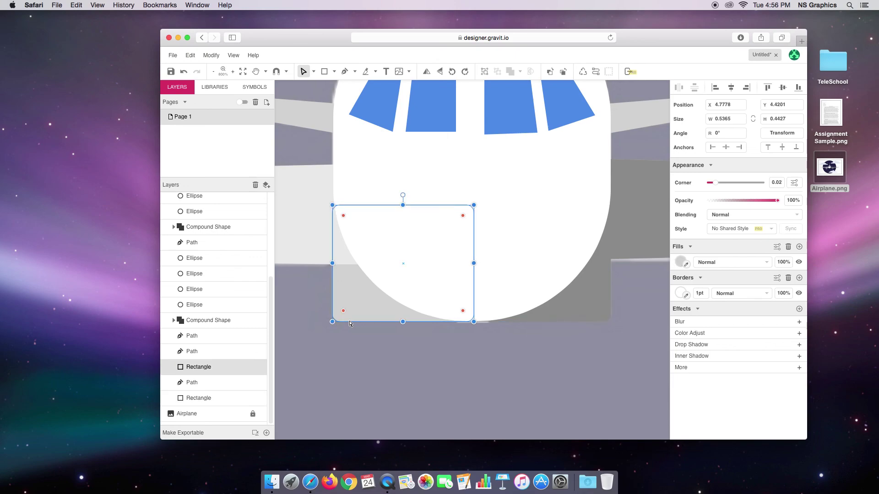
{"action": "left_click", "coordinate": [681, 262]}
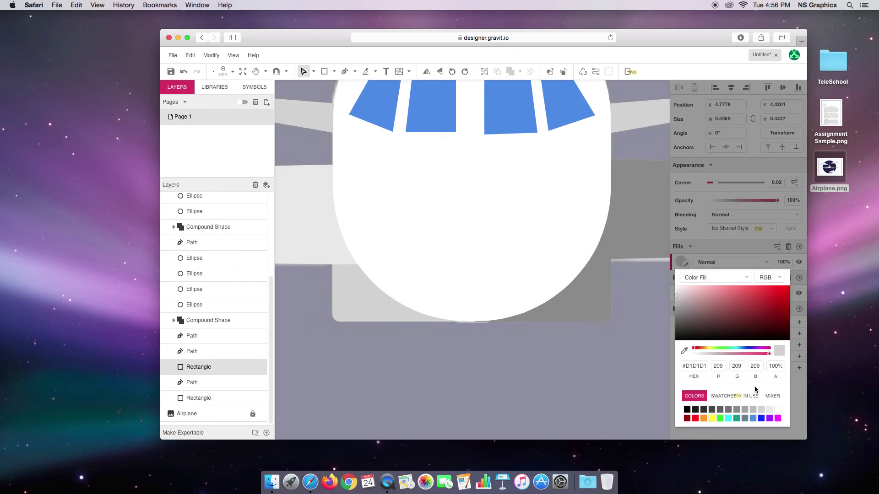
{"action": "left_click", "coordinate": [754, 410]}
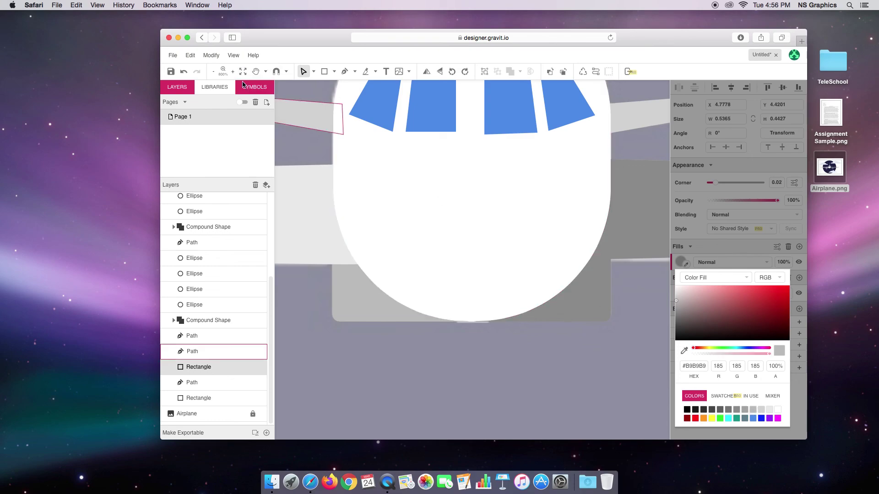
Step: Send the left-hand rectangle beneath the fuselage to the back and deselect it
{"action": "left_click", "coordinate": [211, 55]}
{"action": "mouse_move", "coordinate": [221, 70]}
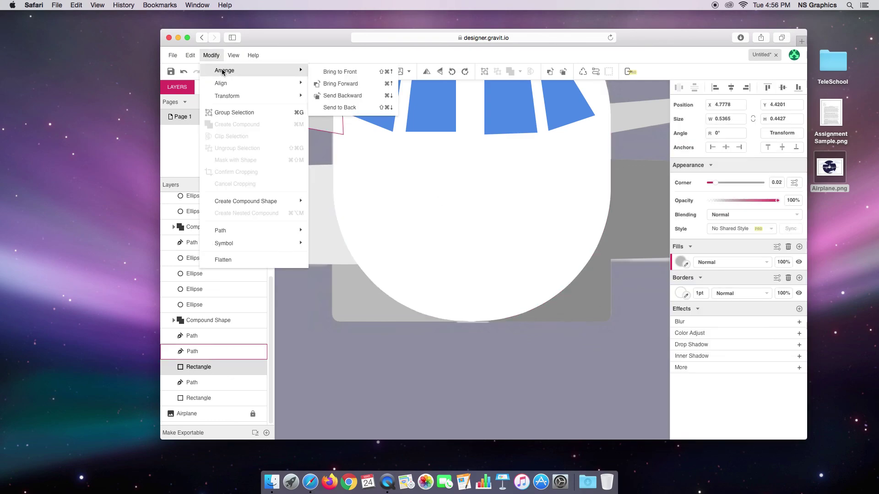
{"action": "left_click", "coordinate": [346, 107]}
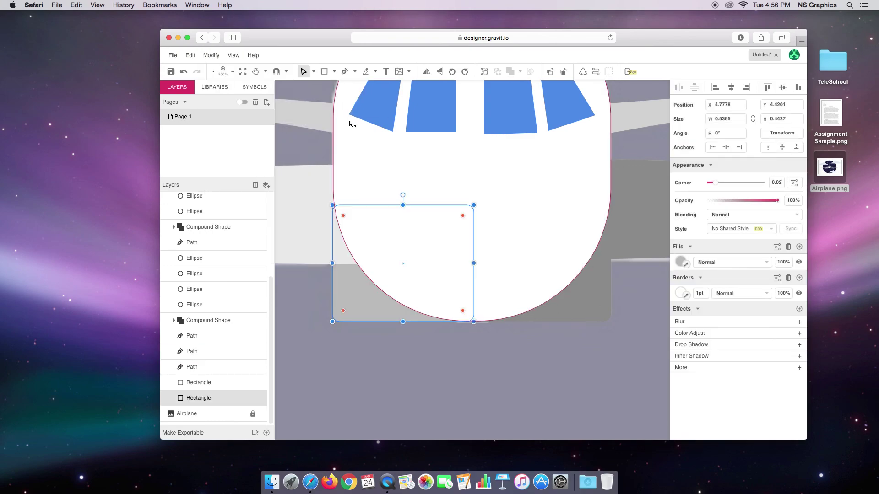
{"action": "left_click", "coordinate": [573, 358]}
{"action": "key", "text": "super+0"}
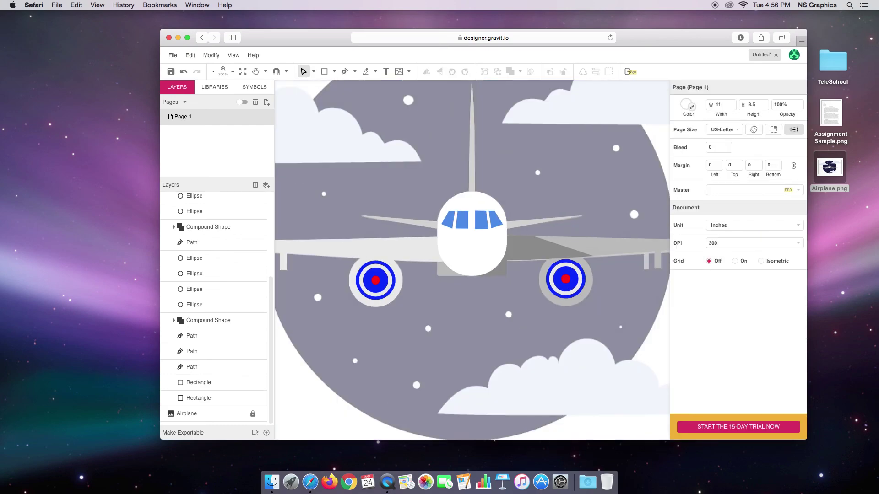